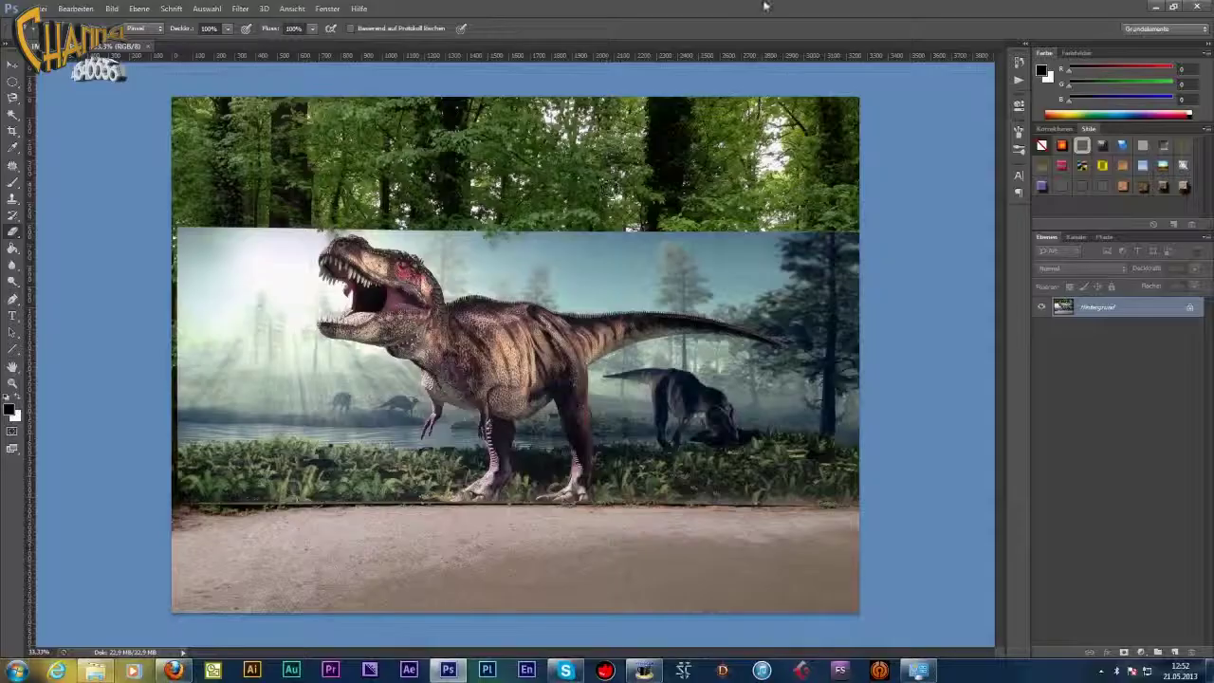
Duplicate the photo layer and trace a closed Pen path around the T-rex.
key(ctrl+j)
key(p)
click(315, 236)
click(311, 272)
click(337, 302)
drag(520, 515, 603, 522)
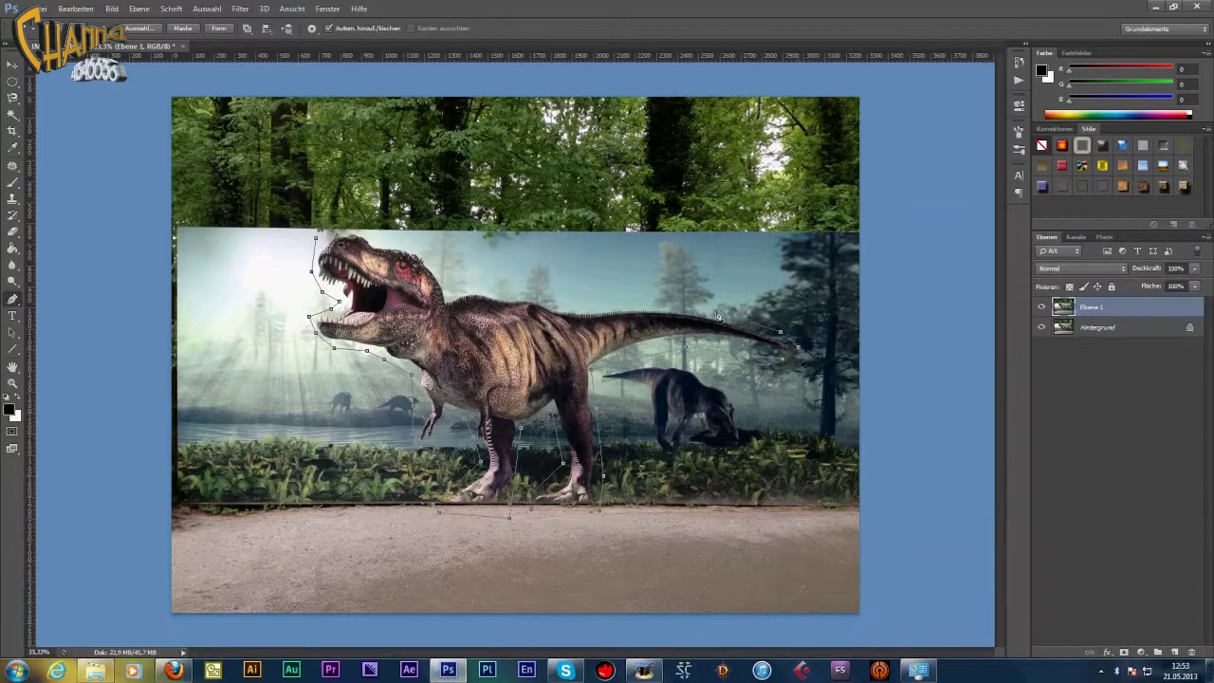
click(315, 237)
Turn the traced path into a selection and copy the T-rex onto new layer Ebene 2.
right_click(506, 328)
click(540, 437)
right_click(504, 334)
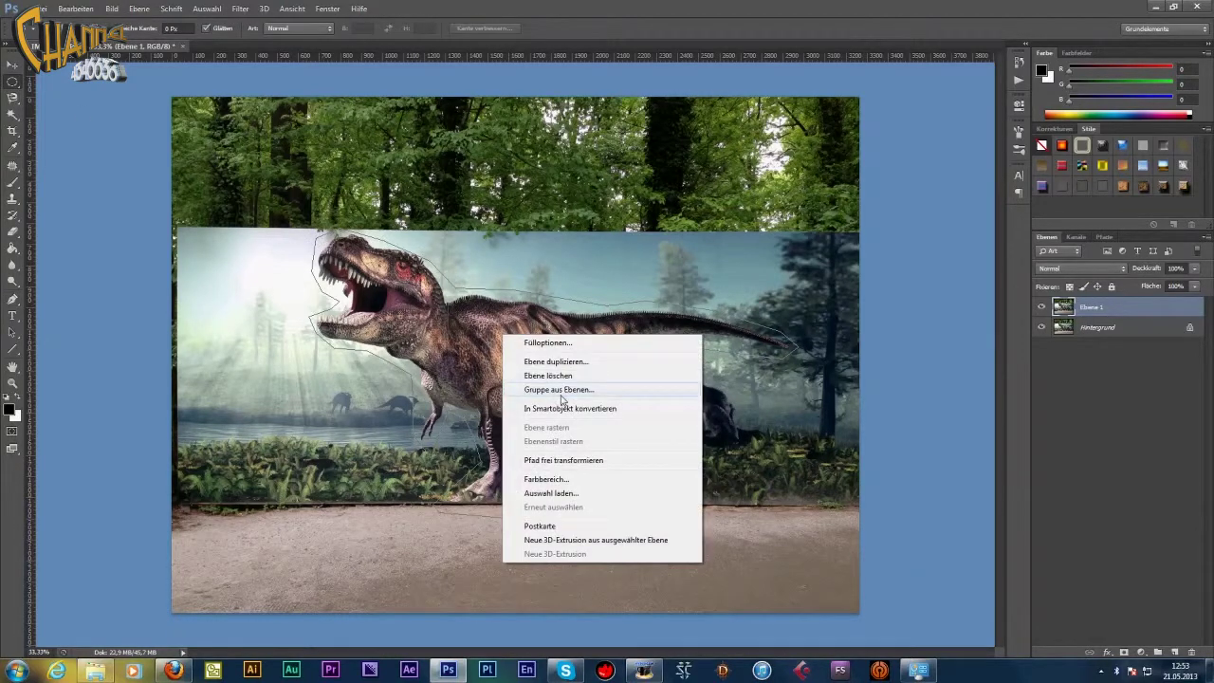
right_click(509, 351)
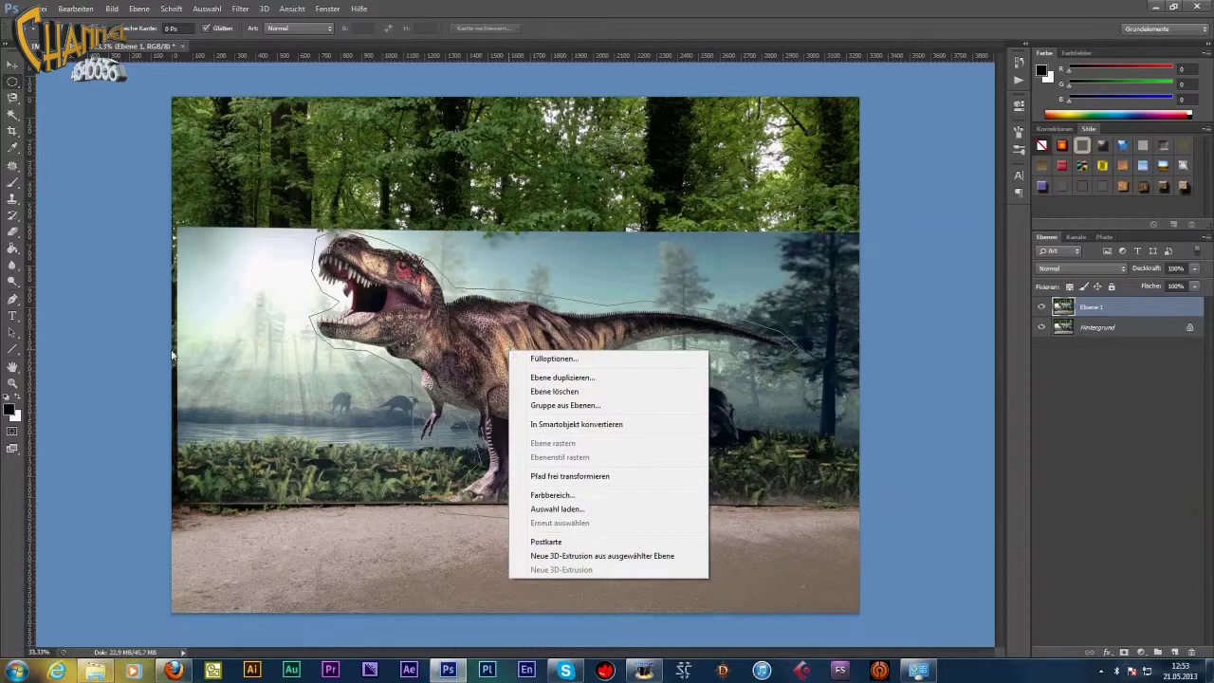
right_click(482, 347)
key(Escape)
right_click(483, 344)
Hide the original photo layers and zoom to 50% on the cut-out T-rex.
click(542, 461)
key(z)
click(467, 268)
Erase the fringe above the head, along the back, tail and legs, and the ground strip under the feet.
key(e)
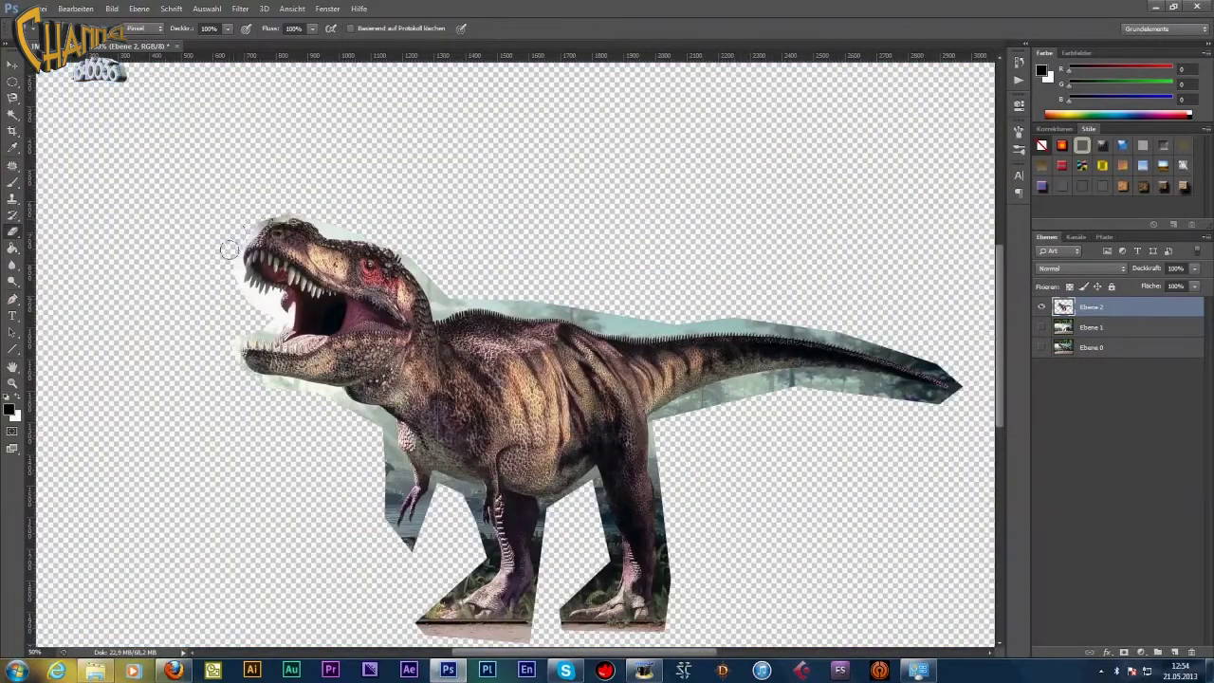
drag(255, 213, 341, 225)
mouse_move(409, 254)
mouse_down()
mouse_move(692, 318)
mouse_move(769, 398)
mouse_move(721, 396)
mouse_move(767, 387)
mouse_move(658, 488)
mouse_move(664, 626)
mouse_move(574, 527)
mouse_move(479, 560)
mouse_move(244, 391)
mouse_up()
scroll(346, 503, down, 2)
drag(417, 559, 555, 571)
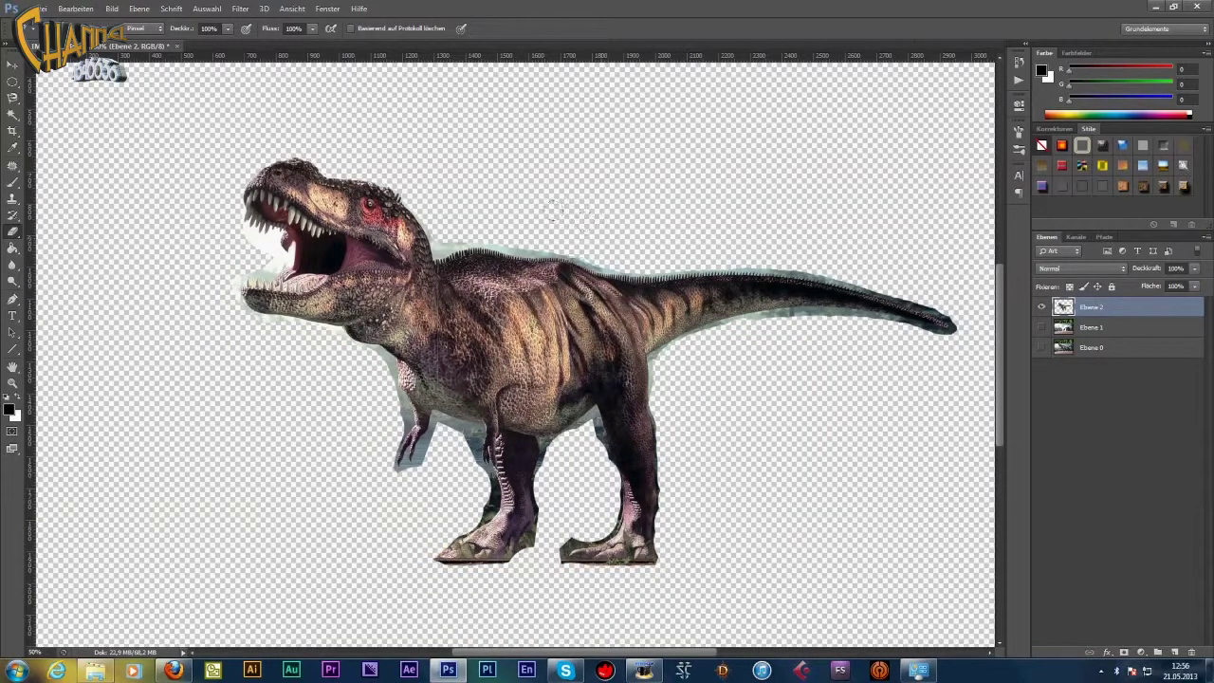
mouse_move(240, 306)
mouse_down()
mouse_move(394, 452)
mouse_move(571, 479)
mouse_move(576, 543)
mouse_up()
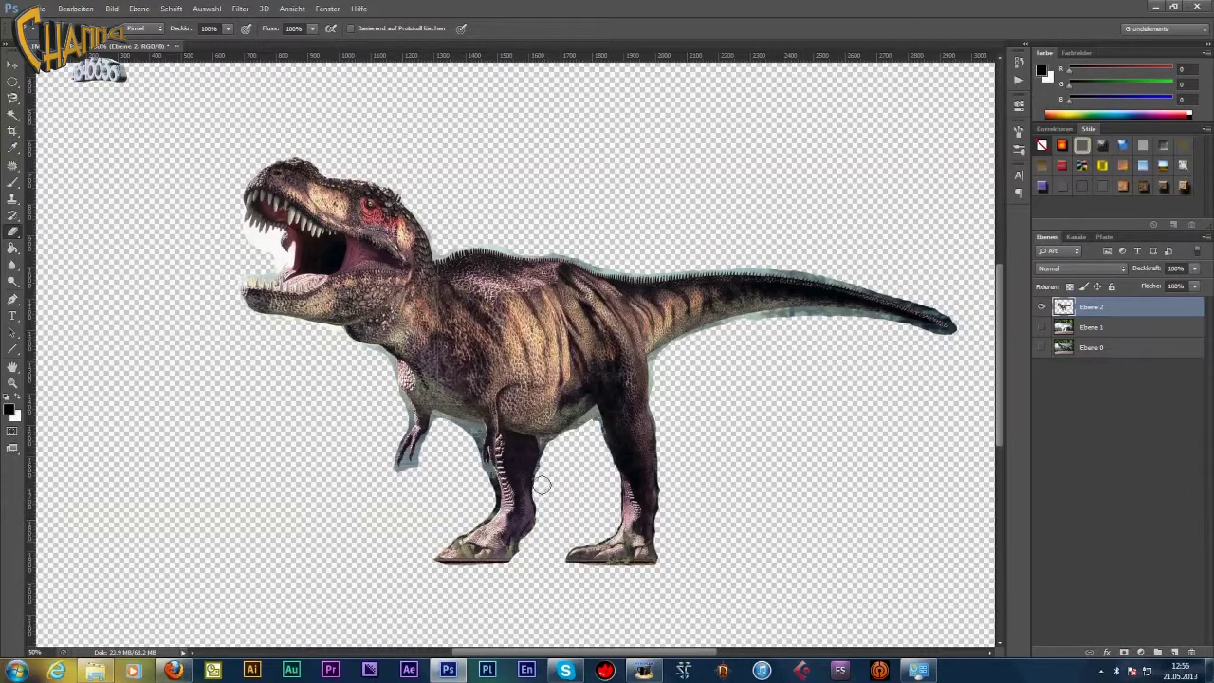
drag(461, 571, 569, 577)
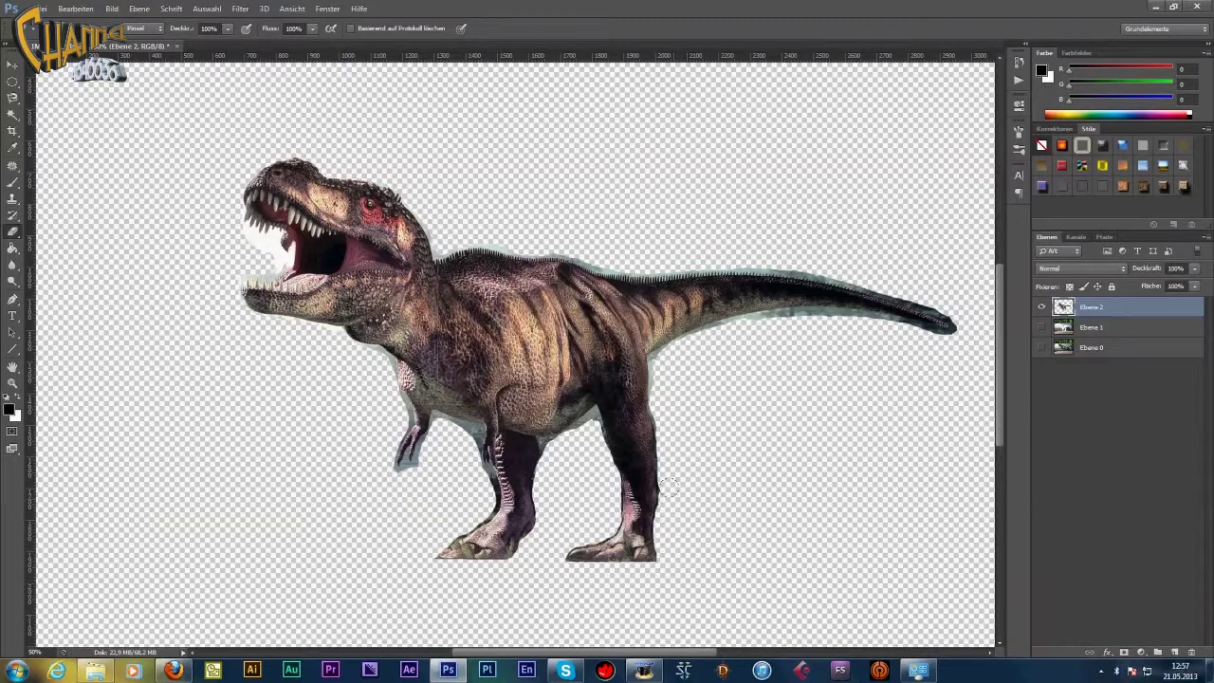
drag(292, 244, 341, 245)
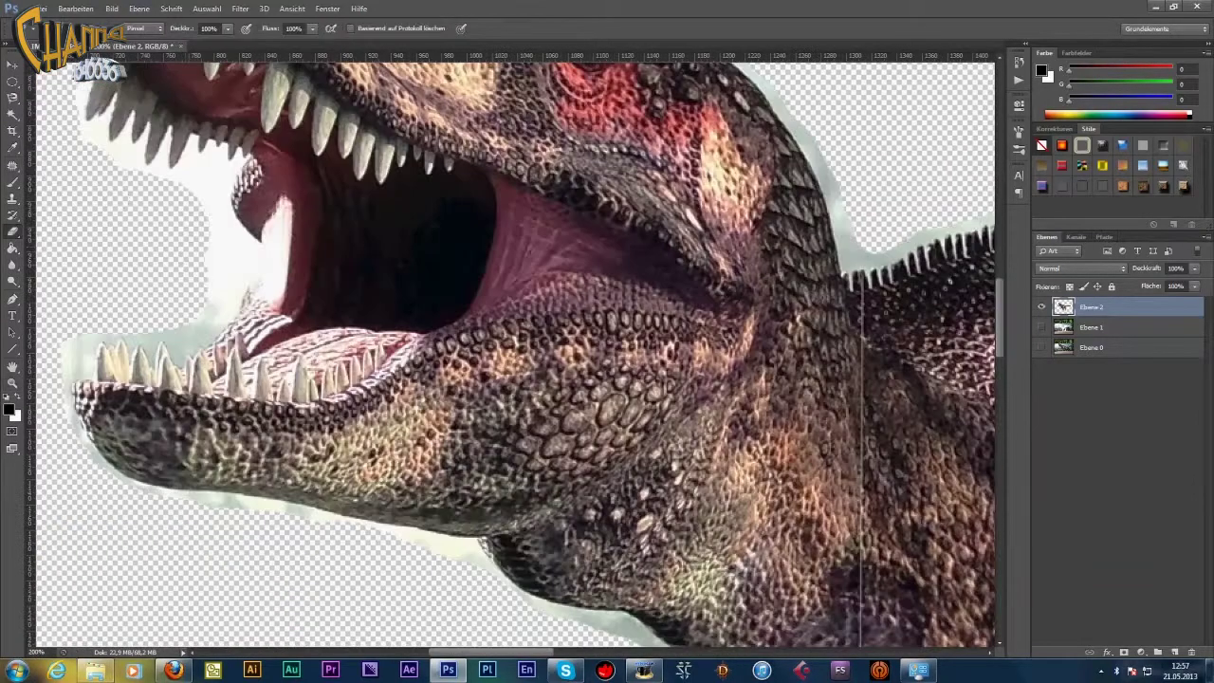
At 200% zoom, erase the light halo beside the lower teeth, the tongue and the neck edge.
drag(71, 343, 80, 377)
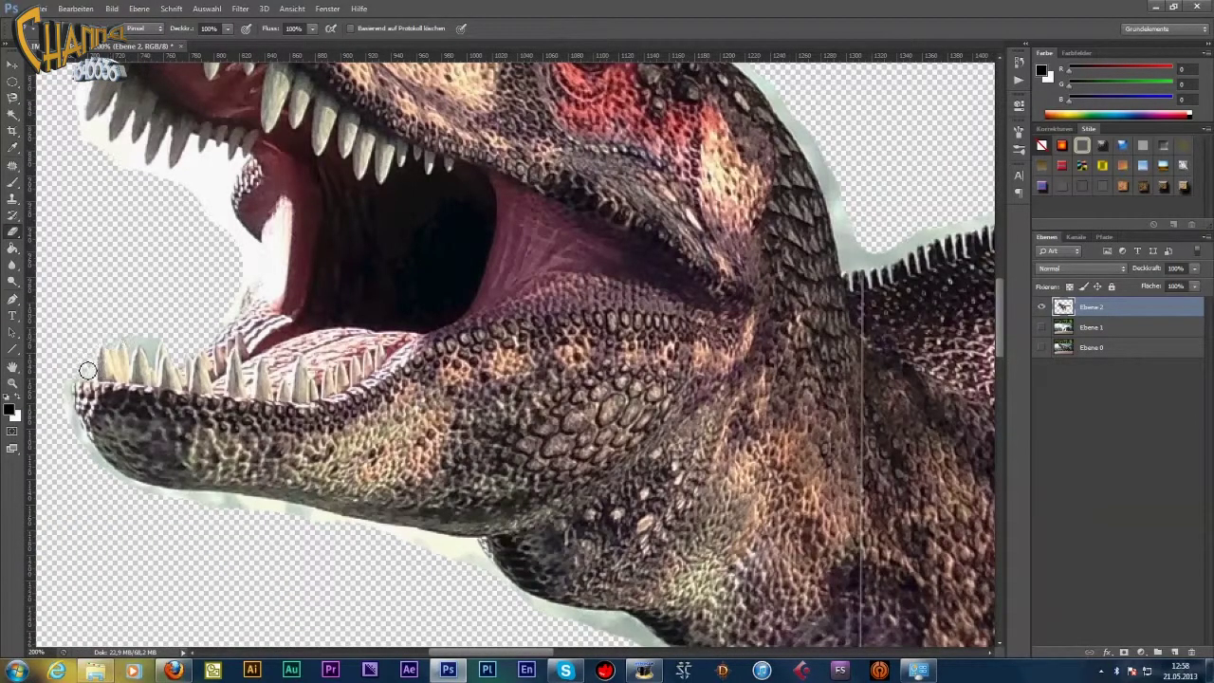
drag(235, 282, 286, 252)
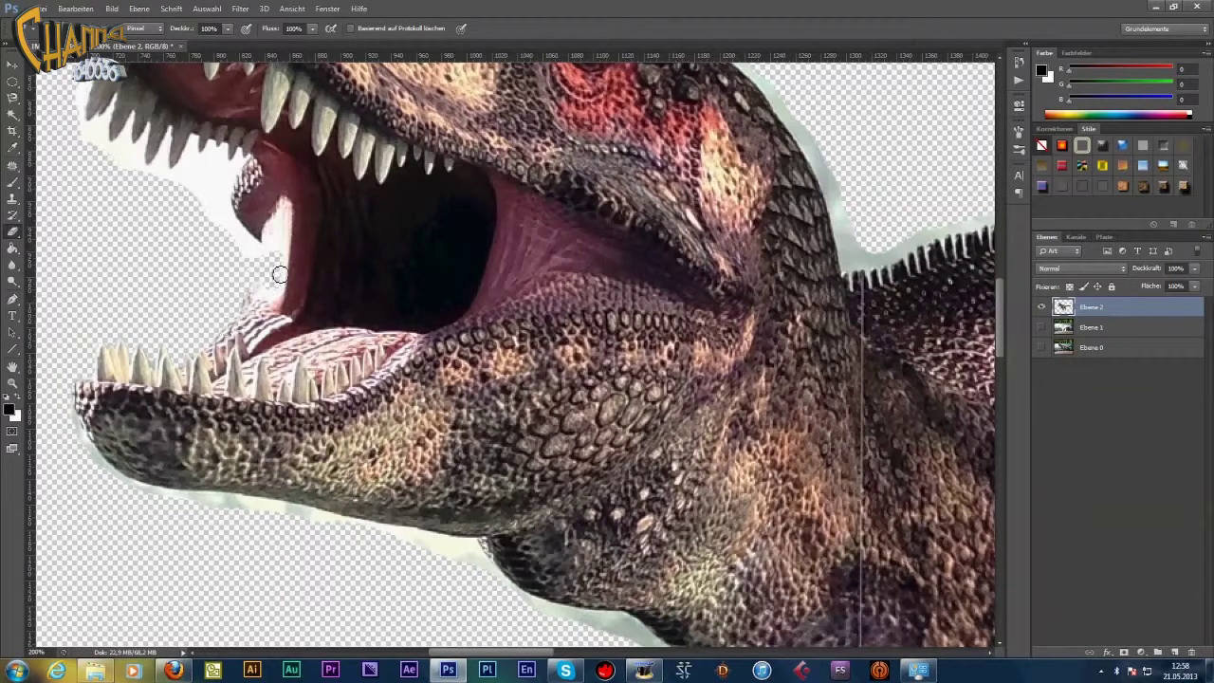
key(w)
scroll(222, 217, up, 3)
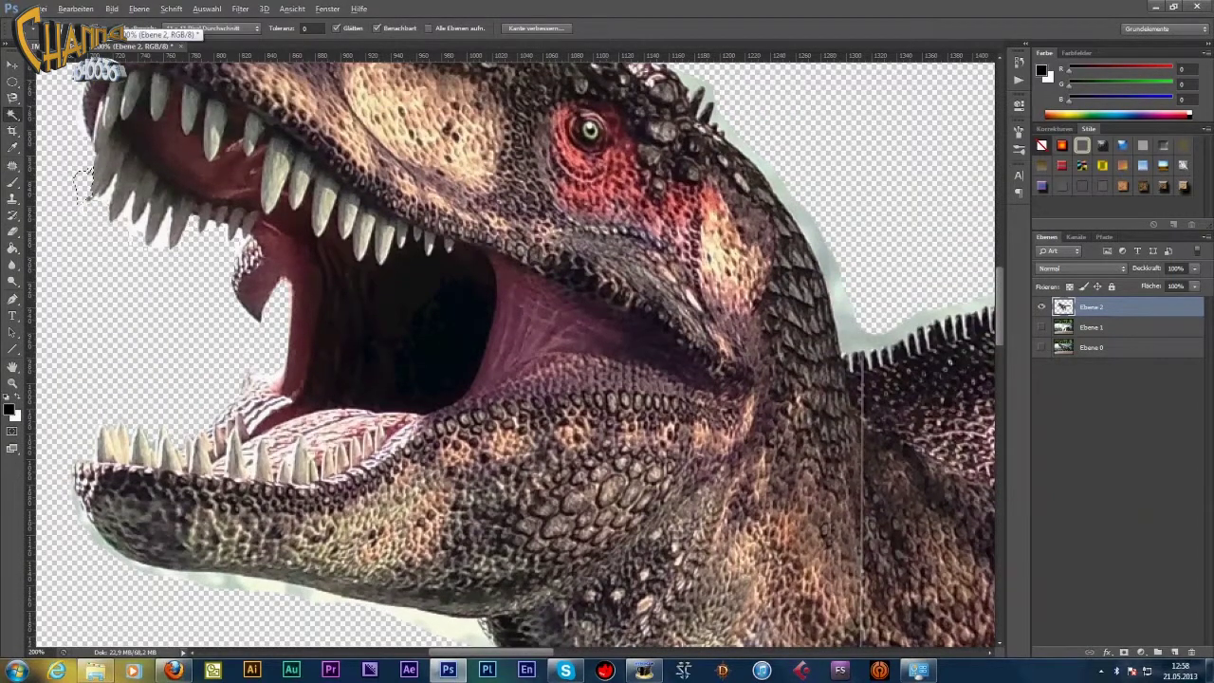
key(e)
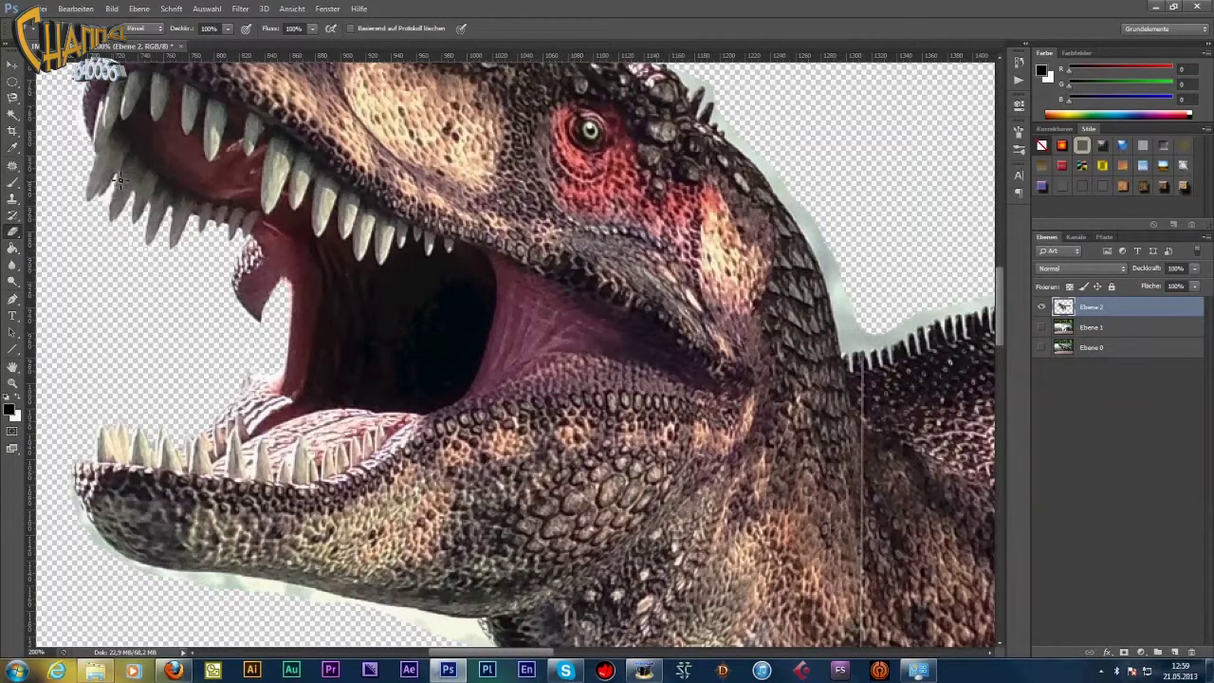
scroll(100, 226, up, 5)
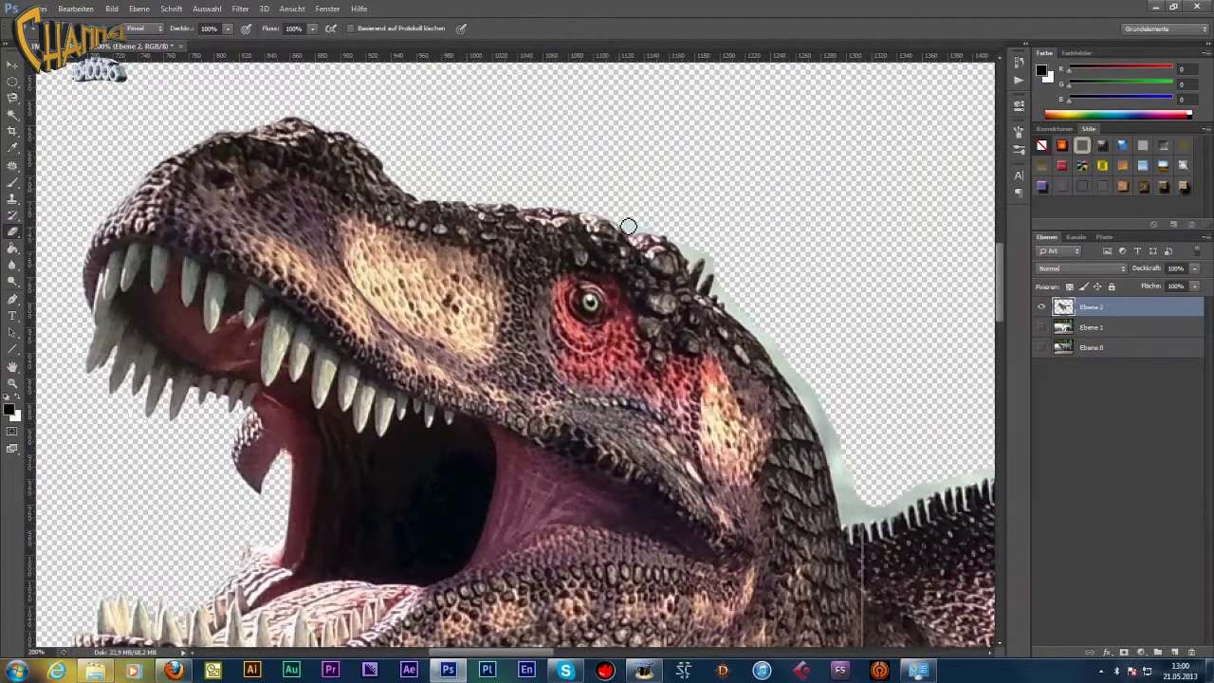
drag(724, 299, 853, 498)
scroll(513, 360, right, 5)
click(43, 29)
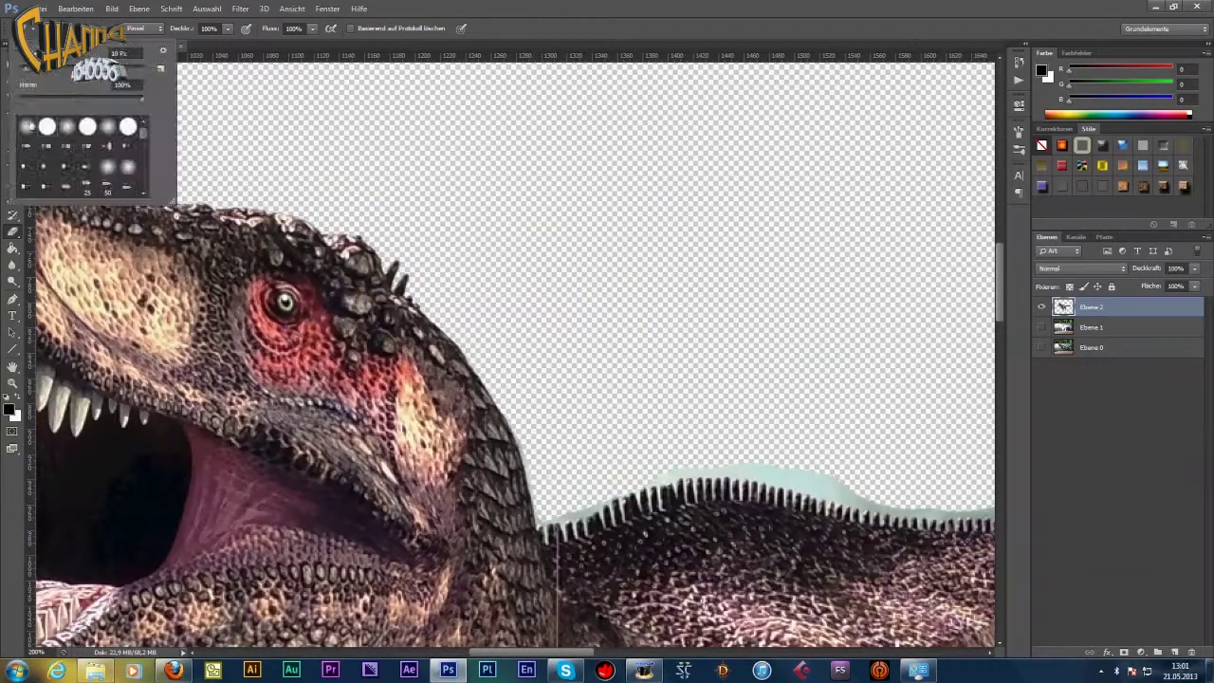
Erase the light halo along the T-rex's back ridge and tail edges.
drag(531, 463, 674, 466)
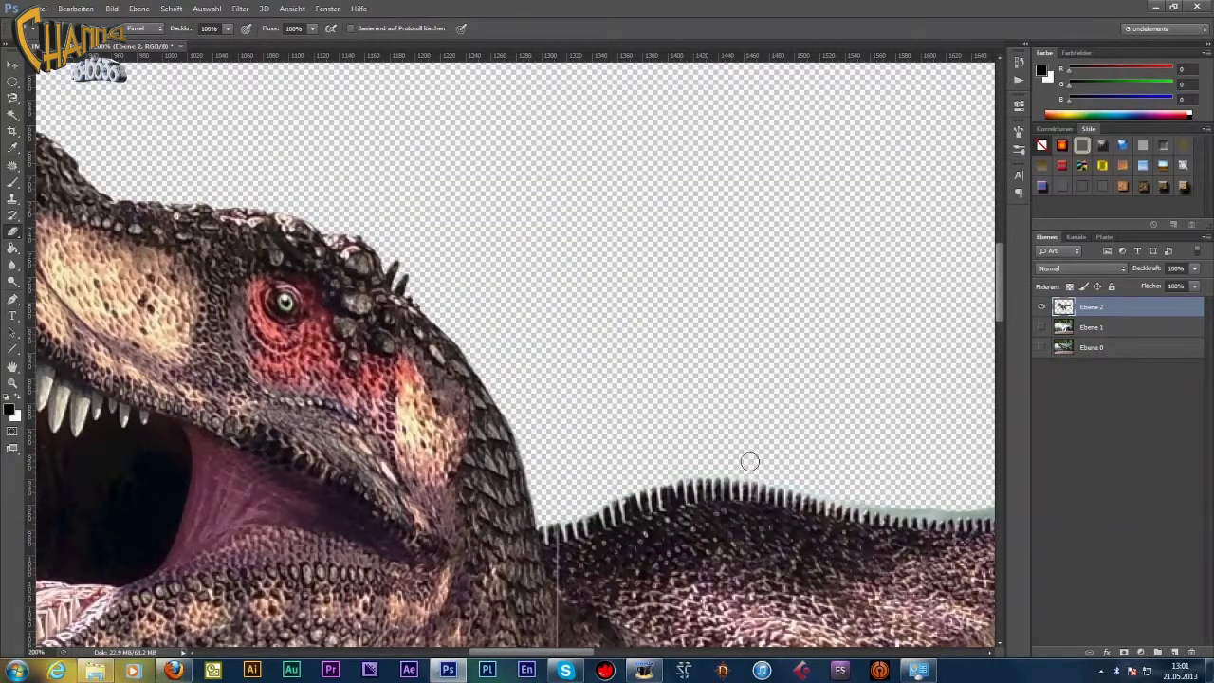
scroll(675, 466, right, 5)
drag(731, 496, 691, 494)
scroll(692, 493, right, 5)
mouse_move(312, 534)
mouse_down()
mouse_move(380, 556)
mouse_move(749, 574)
mouse_up()
scroll(612, 541, right, 5)
drag(512, 569, 910, 598)
scroll(612, 540, right, 5)
mouse_move(67, 399)
mouse_down()
mouse_move(366, 434)
mouse_move(196, 401)
mouse_move(607, 531)
mouse_move(664, 593)
mouse_move(275, 455)
mouse_up()
scroll(645, 579, down, 5)
mouse_move(654, 351)
mouse_down()
mouse_move(457, 368)
mouse_move(332, 294)
mouse_move(257, 306)
mouse_move(645, 355)
mouse_move(254, 290)
mouse_move(506, 342)
mouse_move(636, 351)
mouse_up()
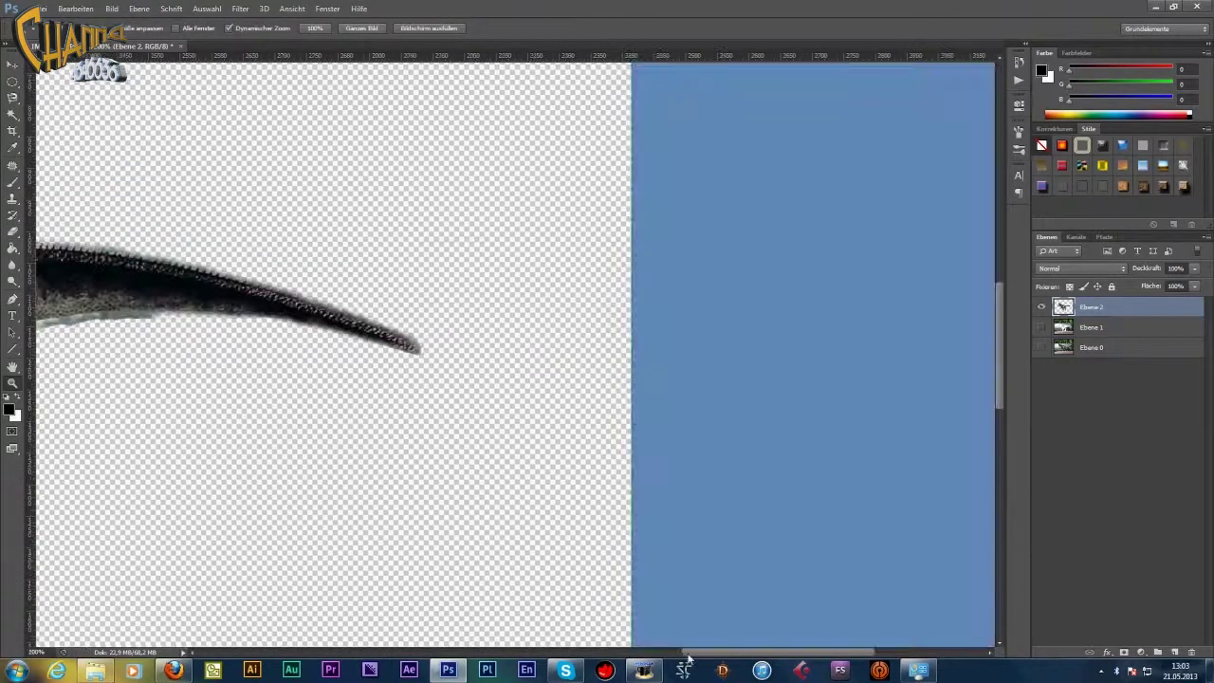
Erase the halo along the underside of the neck to its far end.
mouse_move(345, 356)
mouse_down()
mouse_move(641, 479)
mouse_move(929, 389)
mouse_up()
drag(929, 389, 475, 569)
drag(560, 503, 470, 597)
drag(766, 456, 949, 394)
drag(723, 458, 601, 490)
mouse_move(980, 387)
mouse_down()
mouse_move(628, 388)
mouse_move(271, 479)
mouse_up()
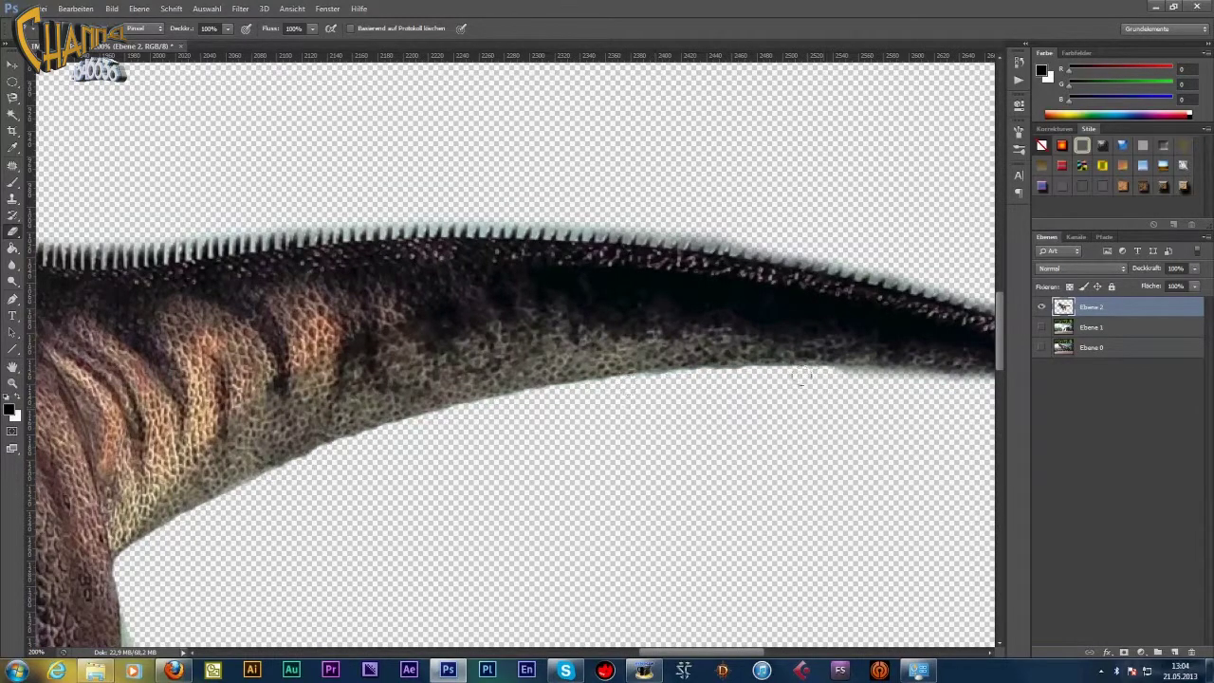
drag(801, 377, 709, 381)
drag(980, 398, 563, 384)
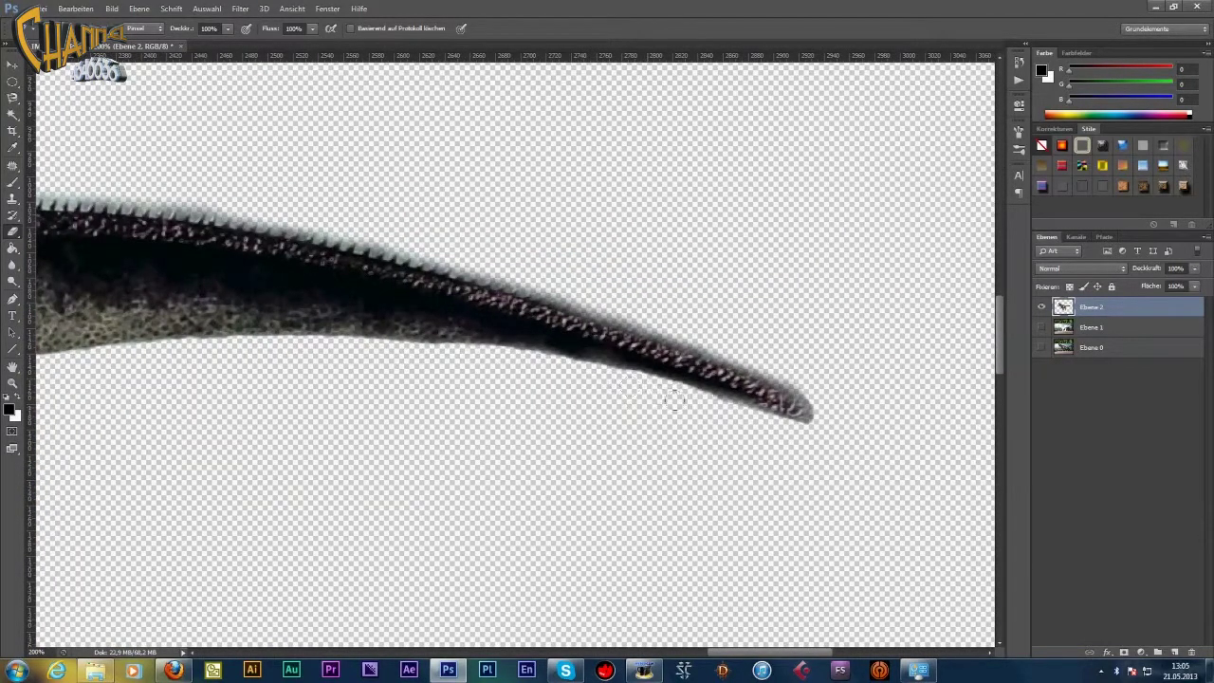
Erase the background fringe along the leg's left edge.
drag(405, 353, 432, 438)
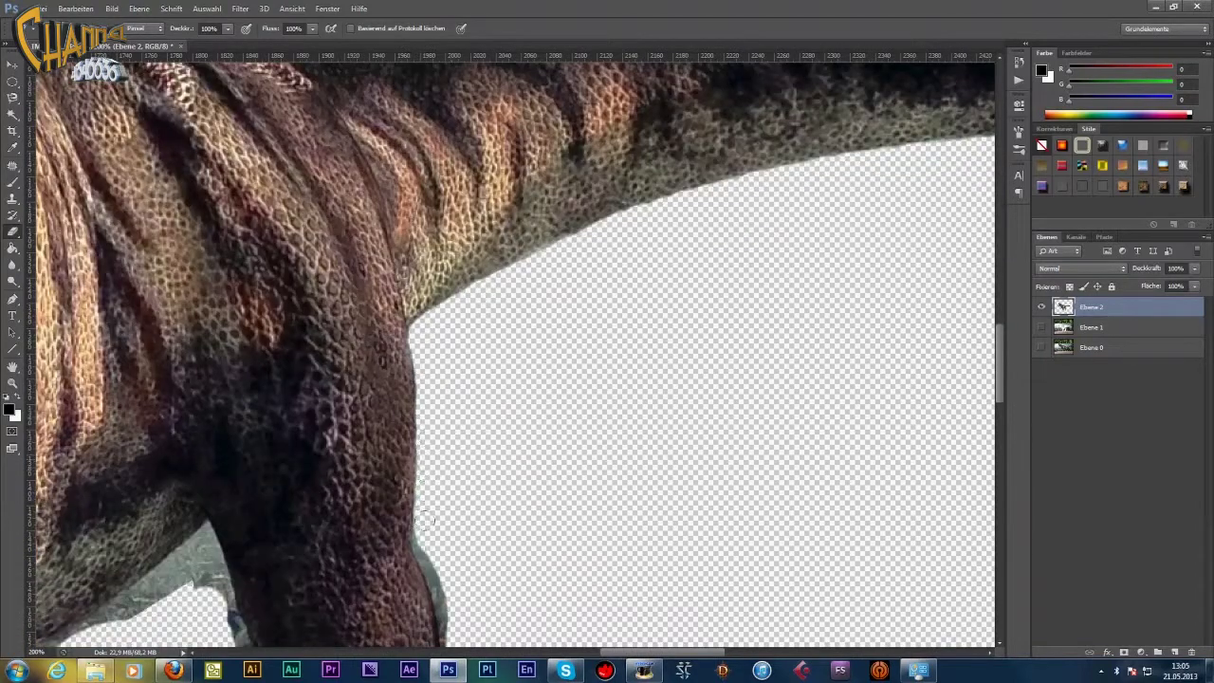
scroll(425, 509, down, 1)
scroll(435, 446, down, 4)
scroll(452, 463, down, 3)
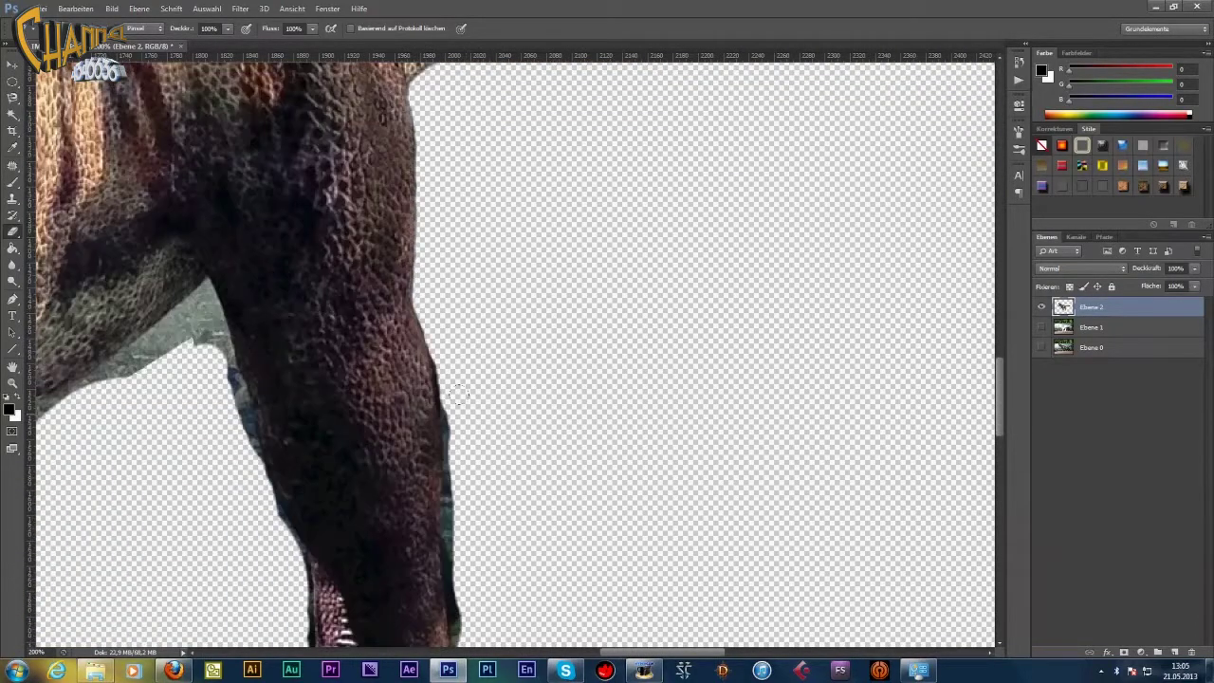
scroll(450, 513, down, 3)
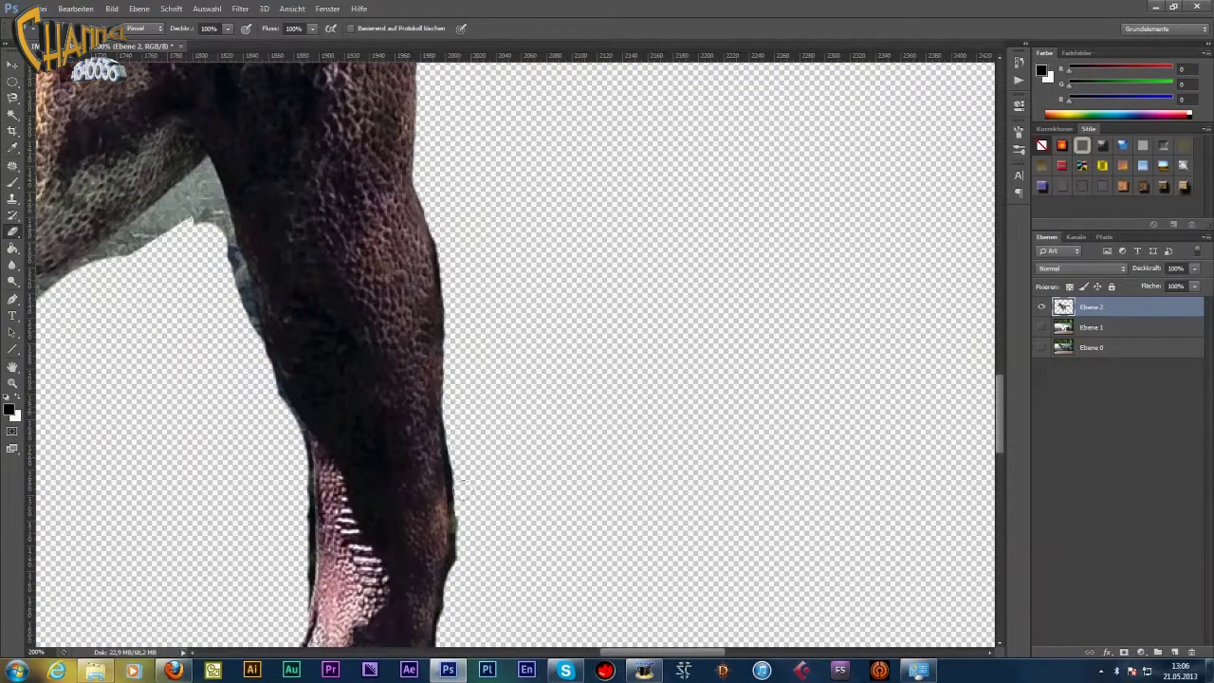
scroll(453, 446, down, 3)
scroll(461, 421, down, 4)
scroll(448, 379, down, 1)
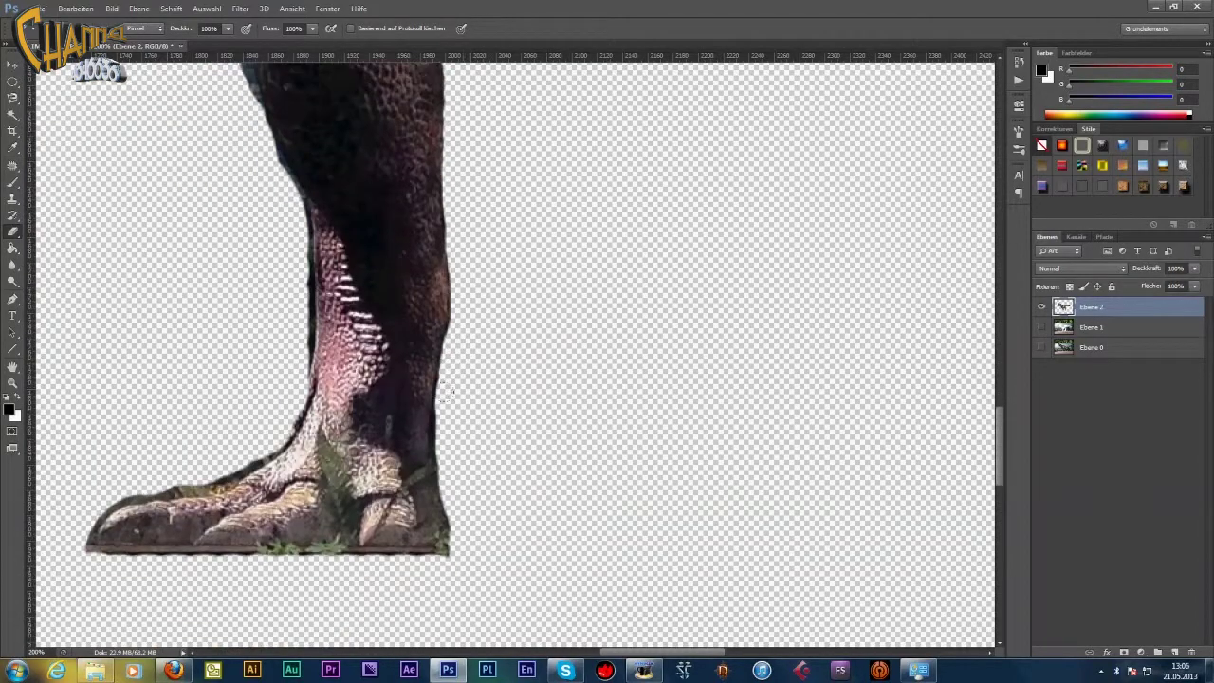
drag(261, 352, 261, 196)
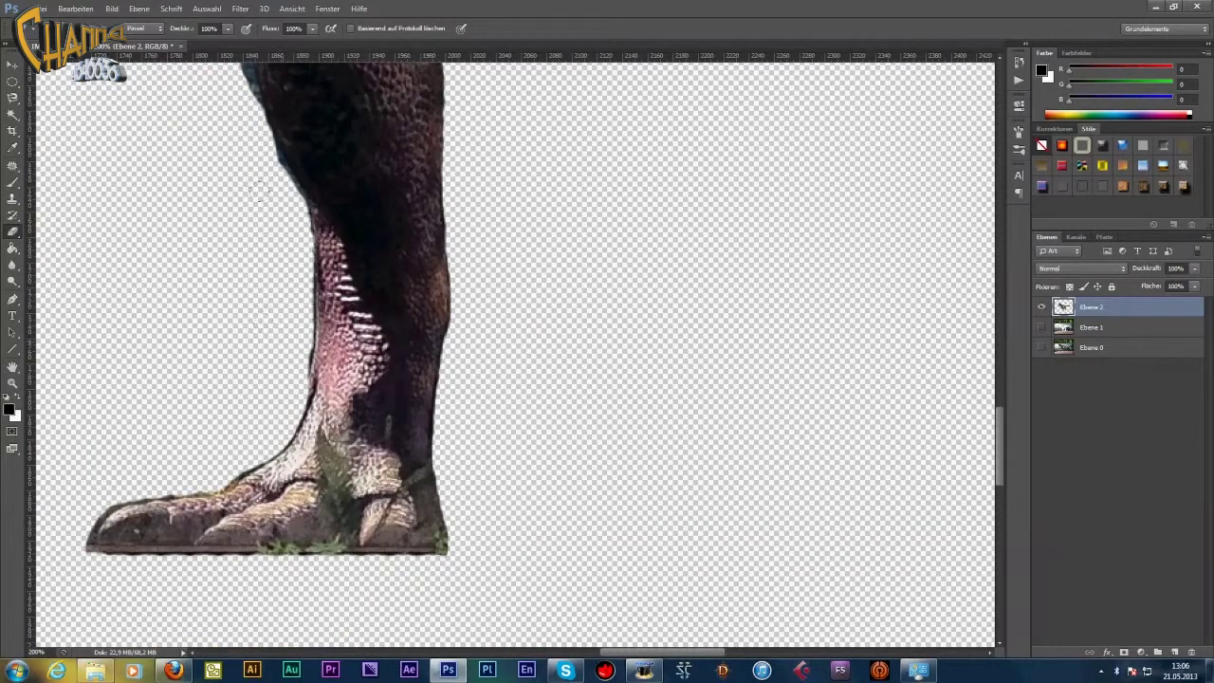
scroll(111, 457, left, 5)
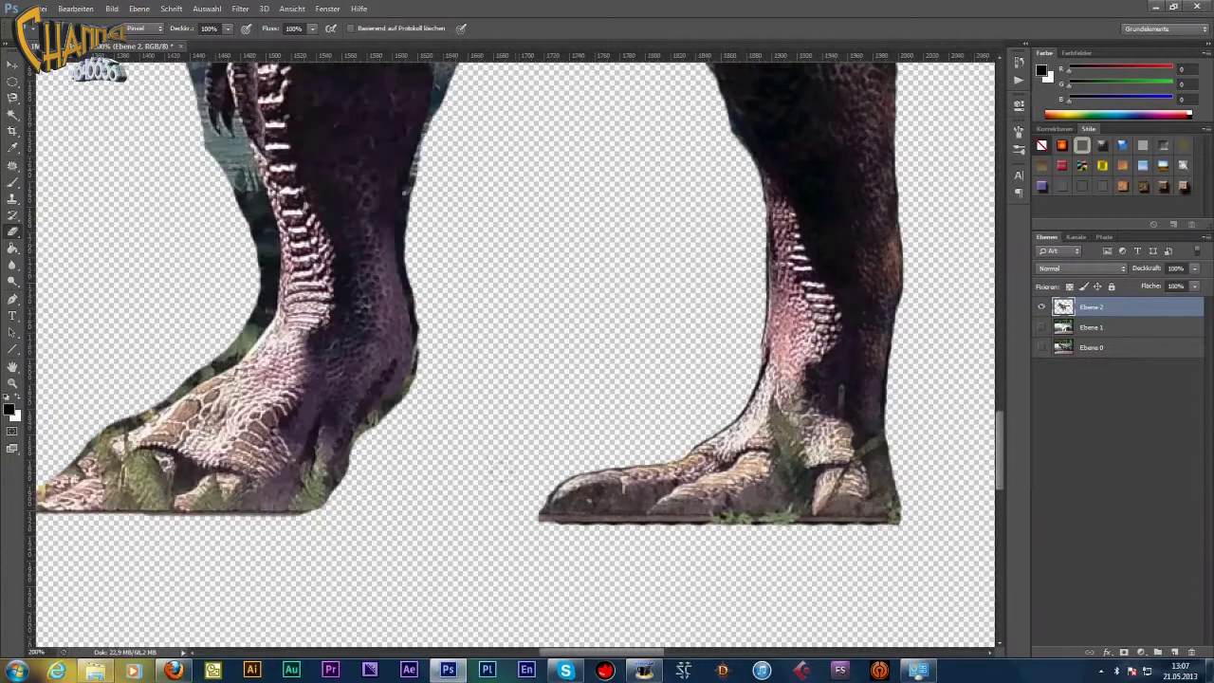
mouse_move(545, 524)
mouse_down()
mouse_move(880, 526)
mouse_move(673, 523)
mouse_up()
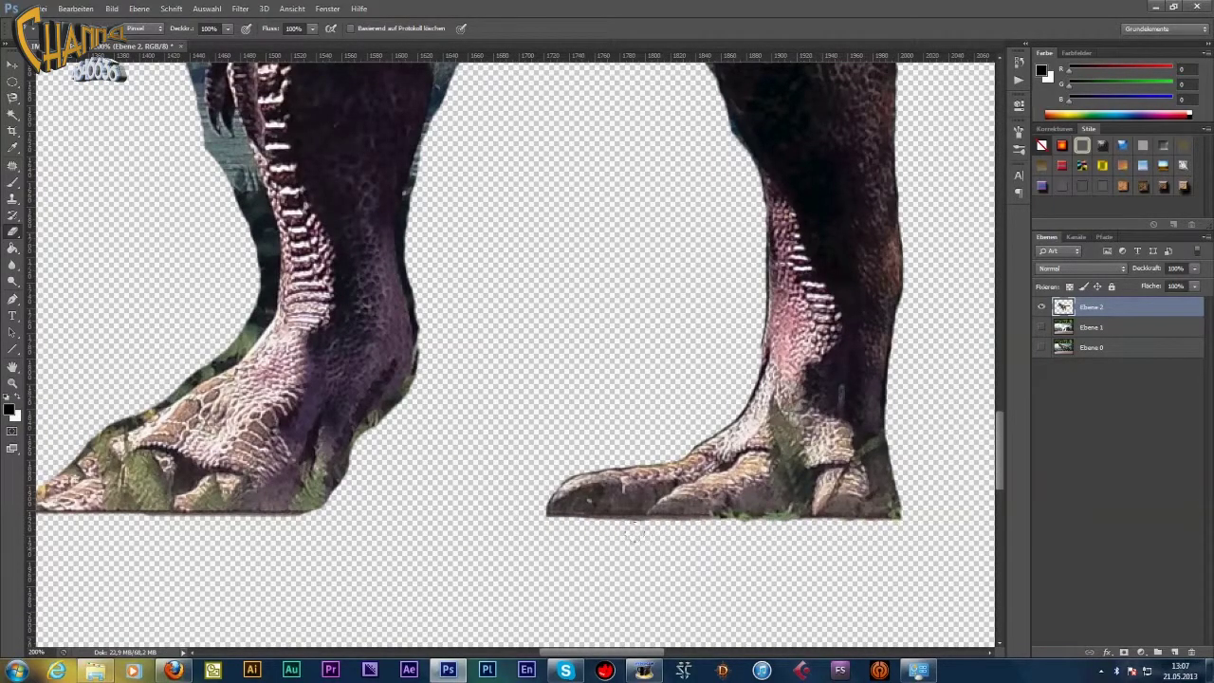
Erase more leftover background fringe around the legs and forearm.
scroll(673, 523, up, 7)
mouse_move(451, 332)
mouse_down()
mouse_move(655, 190)
mouse_move(730, 384)
mouse_up()
scroll(731, 384, up, 2)
mouse_move(607, 285)
mouse_down()
mouse_move(666, 259)
mouse_move(447, 428)
mouse_move(523, 352)
mouse_move(436, 401)
mouse_move(434, 298)
mouse_move(415, 347)
mouse_move(410, 269)
mouse_up()
scroll(522, 352, down, 2)
scroll(434, 298, down, 3)
scroll(415, 347, down, 3)
scroll(398, 426, down, 2)
mouse_move(424, 414)
mouse_down()
mouse_move(408, 455)
mouse_move(365, 456)
mouse_move(313, 503)
mouse_up()
scroll(313, 502, left, 5)
mouse_move(528, 371)
mouse_down()
mouse_move(474, 431)
mouse_move(442, 496)
mouse_up()
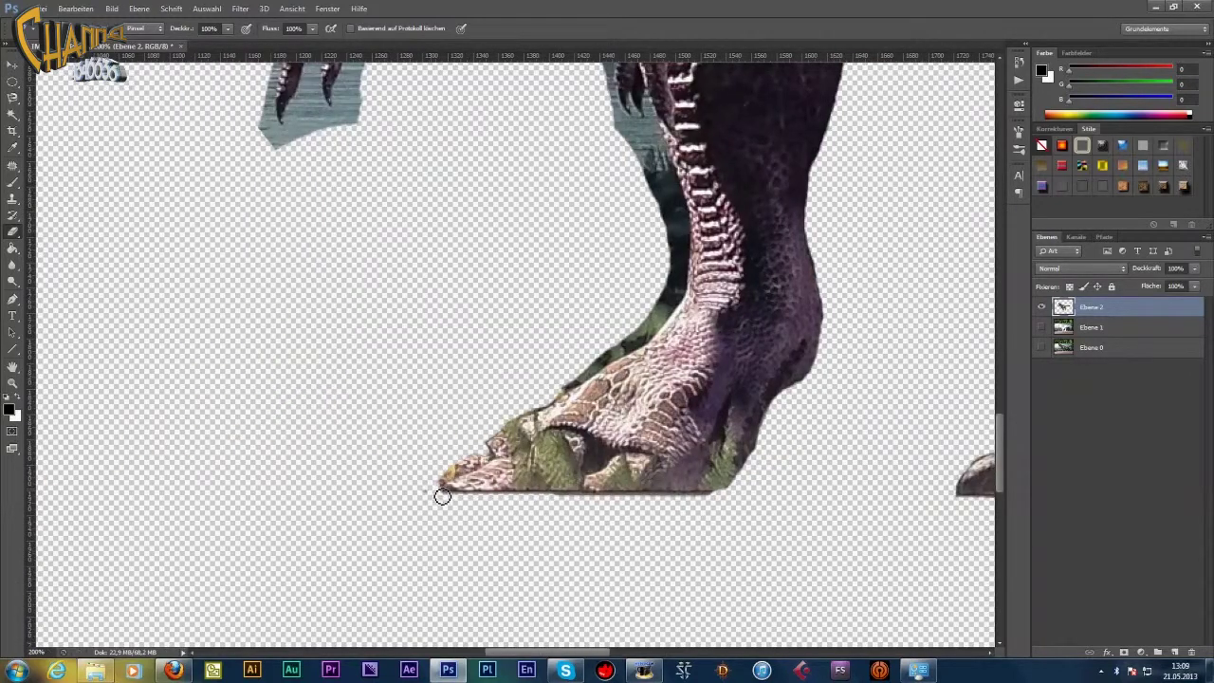
Clean the fringes on the left foot, the leg's front edge, the claws and between the legs.
drag(519, 423, 551, 406)
drag(537, 504, 531, 506)
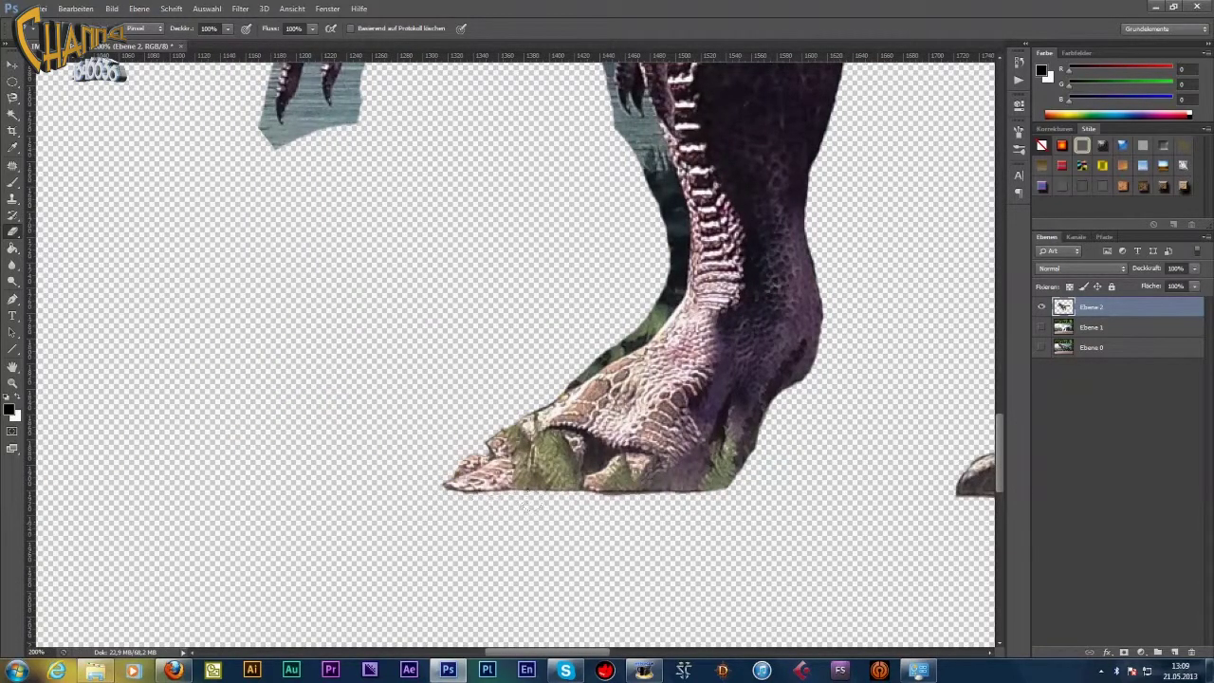
mouse_move(567, 391)
mouse_down()
mouse_move(617, 343)
mouse_move(668, 239)
mouse_move(647, 142)
mouse_up()
scroll(628, 279, up, 3)
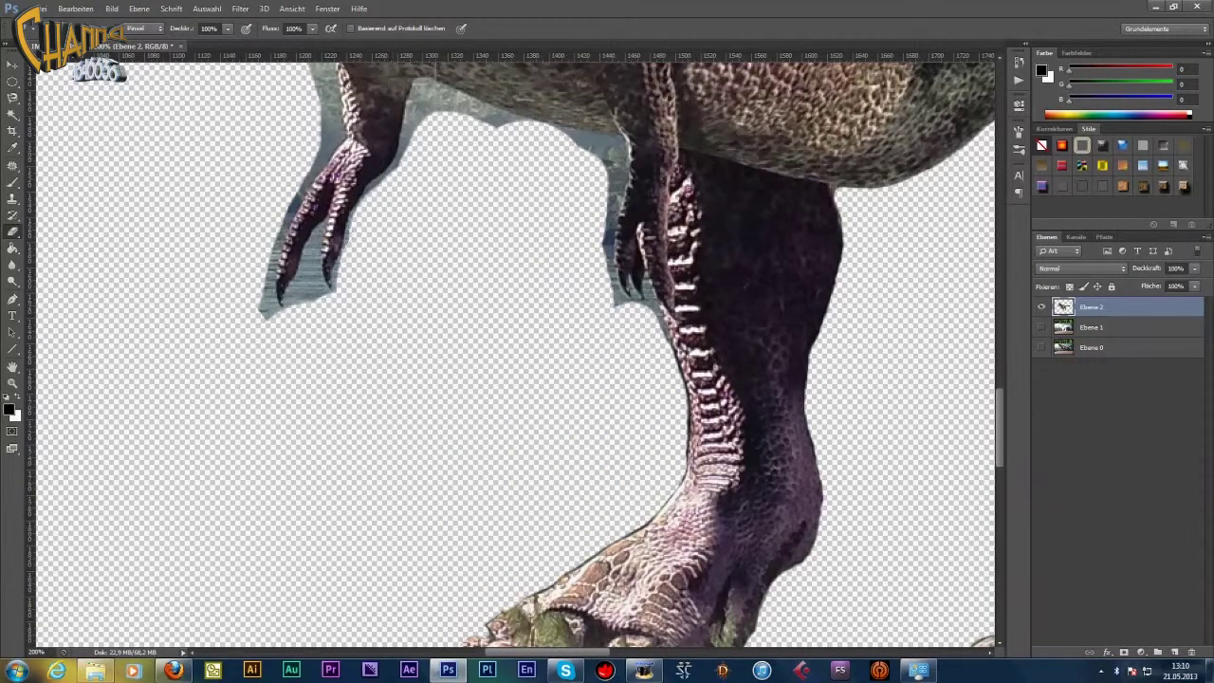
mouse_move(616, 238)
mouse_down()
mouse_move(609, 169)
mouse_move(501, 118)
mouse_up()
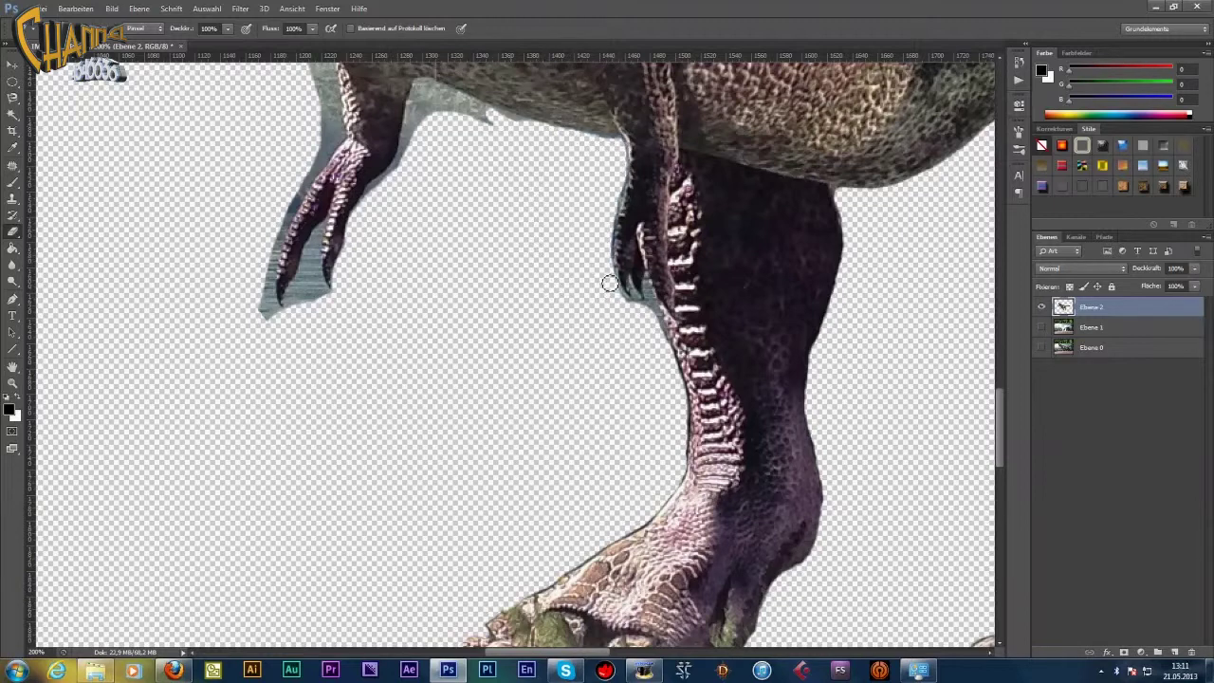
drag(635, 291, 654, 283)
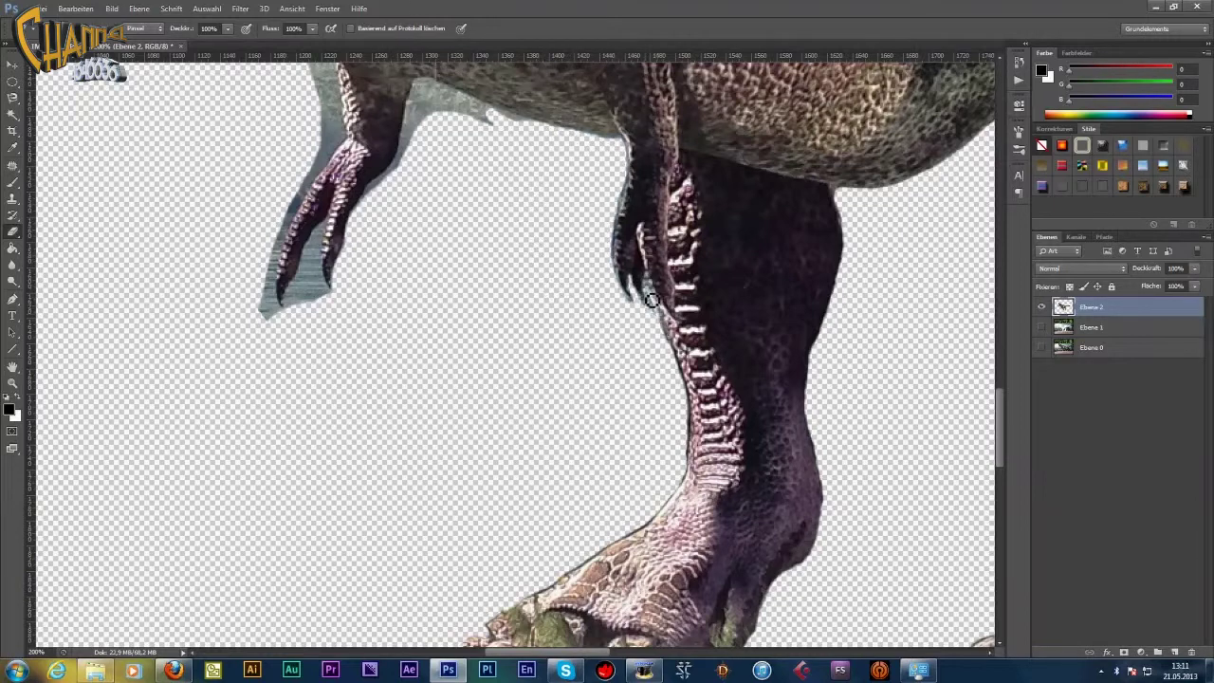
mouse_move(439, 108)
mouse_down()
mouse_move(424, 95)
mouse_move(384, 185)
mouse_move(294, 296)
mouse_move(243, 245)
mouse_move(265, 178)
mouse_move(331, 121)
mouse_move(310, 149)
mouse_up()
drag(274, 209, 316, 253)
drag(294, 311, 328, 229)
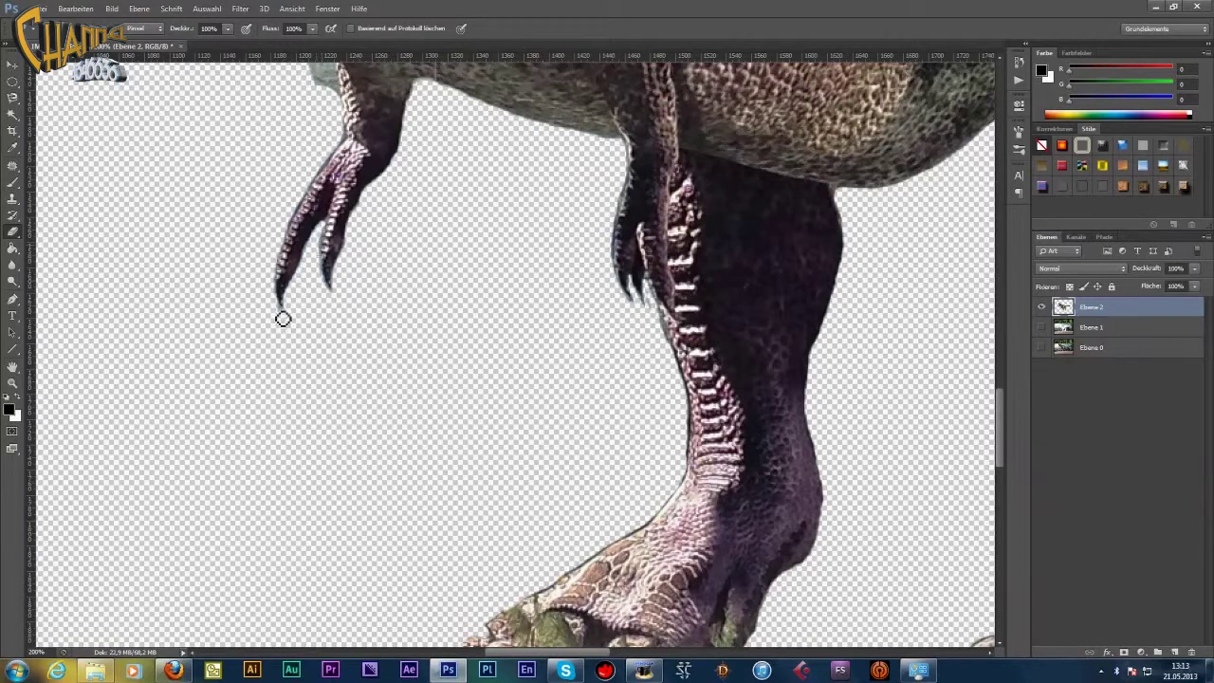
scroll(289, 315, up, 3)
scroll(325, 284, up, 1)
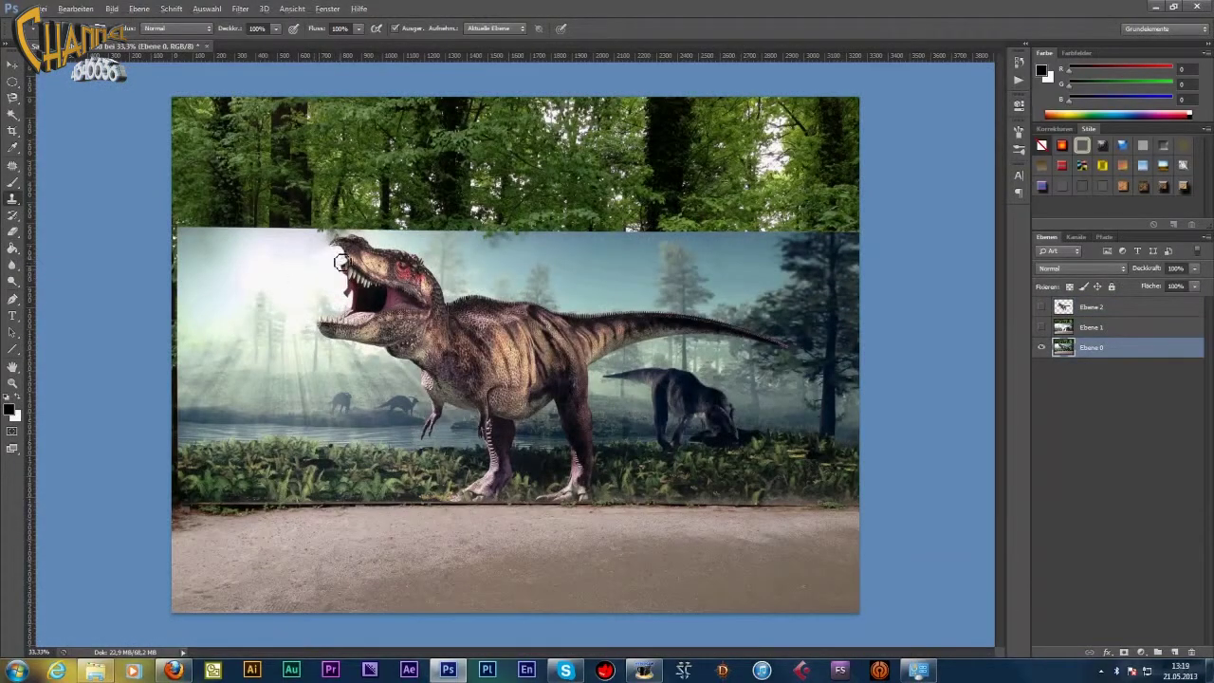
Clone-stamp scenery over the T-rex's snout, teeth and open mouth on Ebene 0.
key(0)
mouse_move(327, 273)
mouse_down()
mouse_move(387, 254)
mouse_move(350, 246)
mouse_move(412, 285)
mouse_move(394, 299)
mouse_move(389, 284)
mouse_move(360, 285)
mouse_up()
alt+click(376, 246)
alt+click(389, 284)
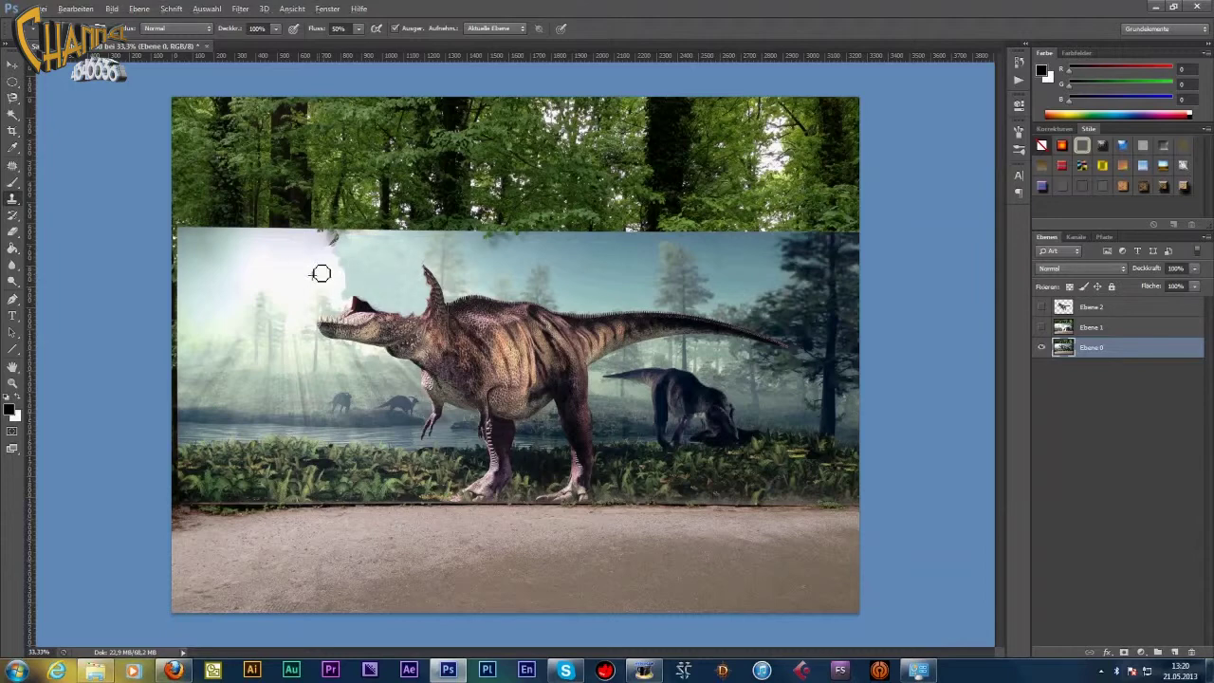
key(4)
key(8)
drag(272, 45, 313, 45)
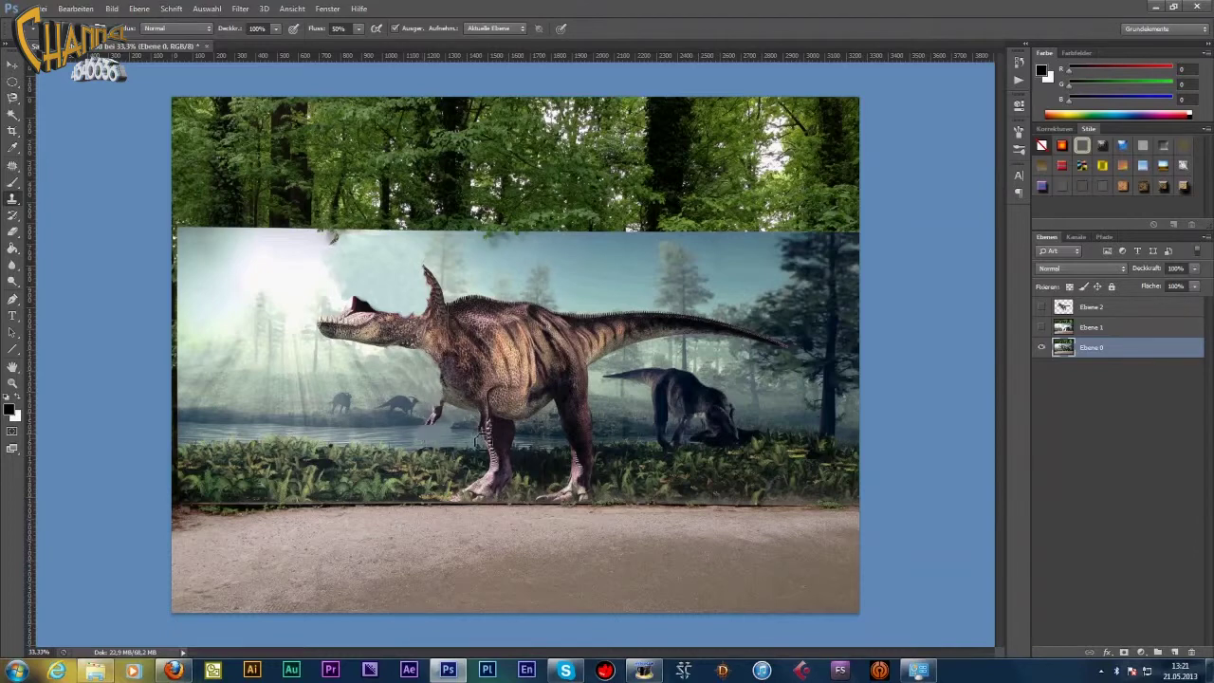
Clone background over the T-rex's left leg, right leg and front claw.
mouse_move(510, 451)
mouse_down()
mouse_move(474, 493)
mouse_move(567, 496)
mouse_move(589, 472)
mouse_up()
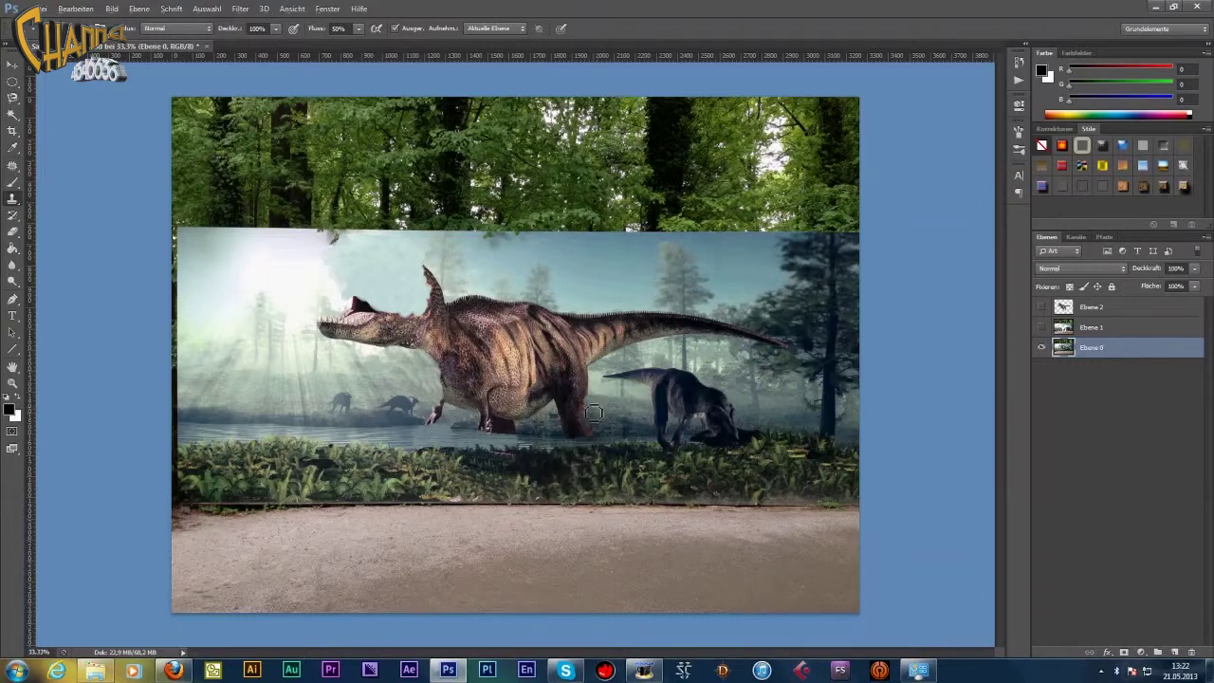
drag(587, 407, 595, 384)
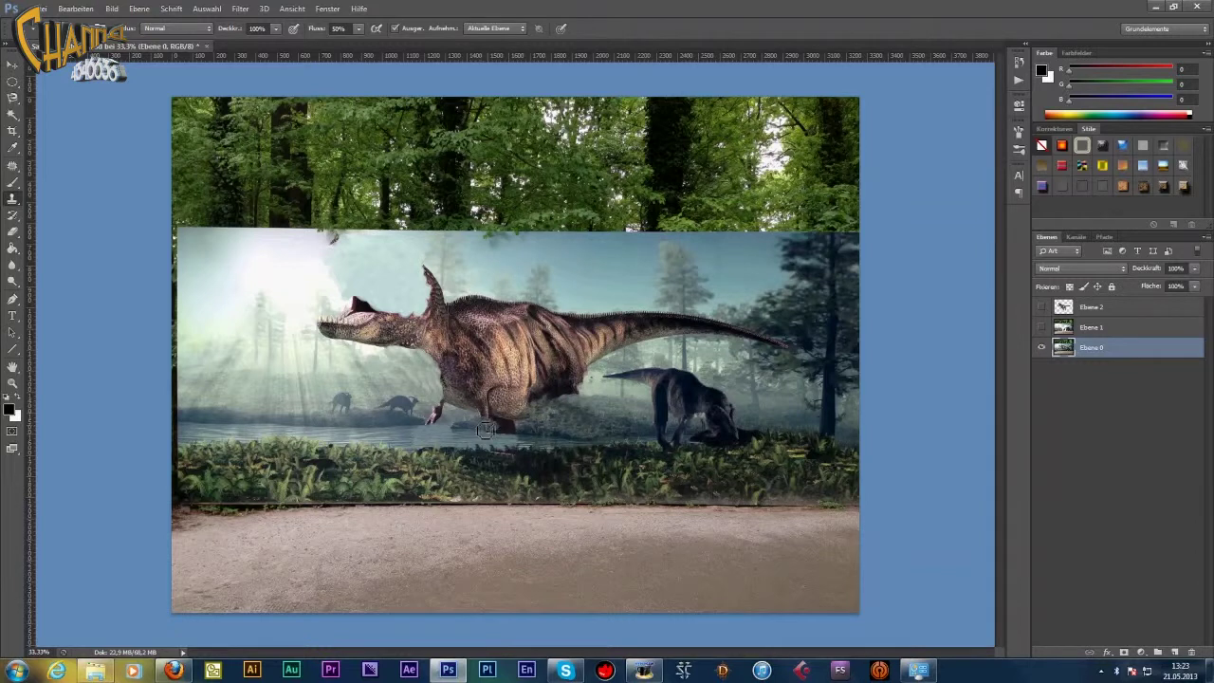
mouse_move(436, 426)
mouse_down()
mouse_move(446, 366)
mouse_move(399, 308)
mouse_move(459, 282)
mouse_move(432, 322)
mouse_move(365, 313)
mouse_move(370, 347)
mouse_move(367, 332)
mouse_move(417, 330)
mouse_up()
key(6)
key(6)
key(0)
Clone scenery over the jaw, neck, back and the tail's top edge.
mouse_move(328, 327)
mouse_down()
mouse_move(412, 350)
mouse_move(348, 321)
mouse_up()
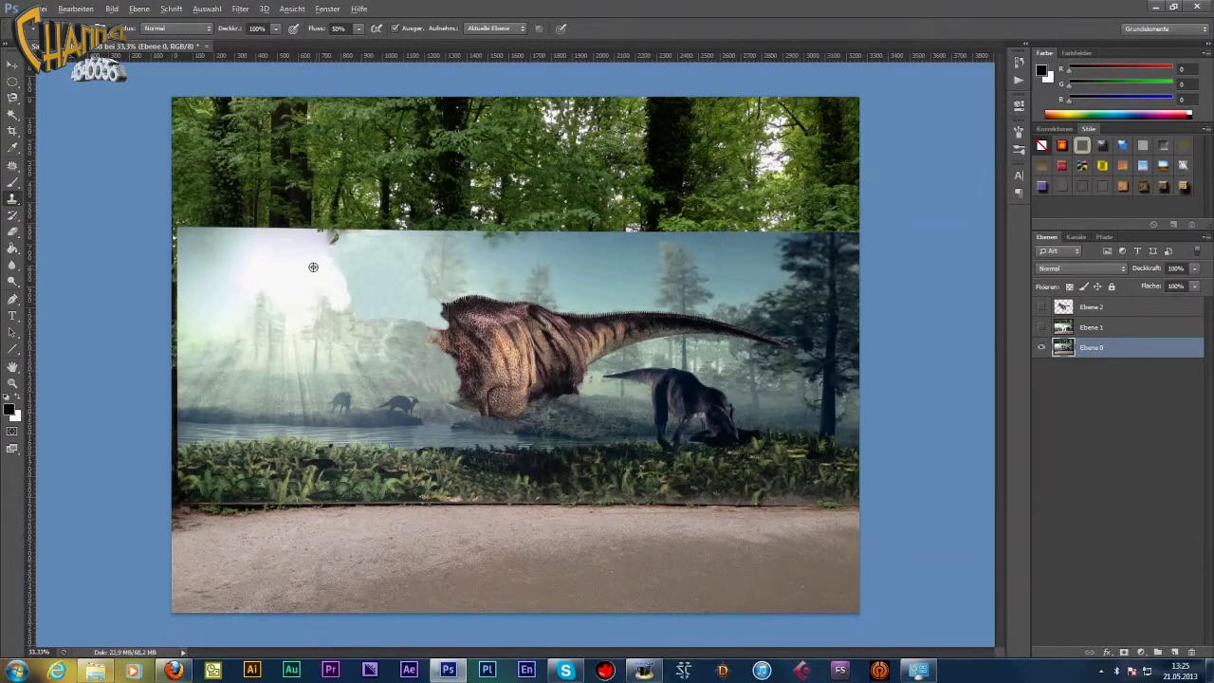
alt+click(598, 304)
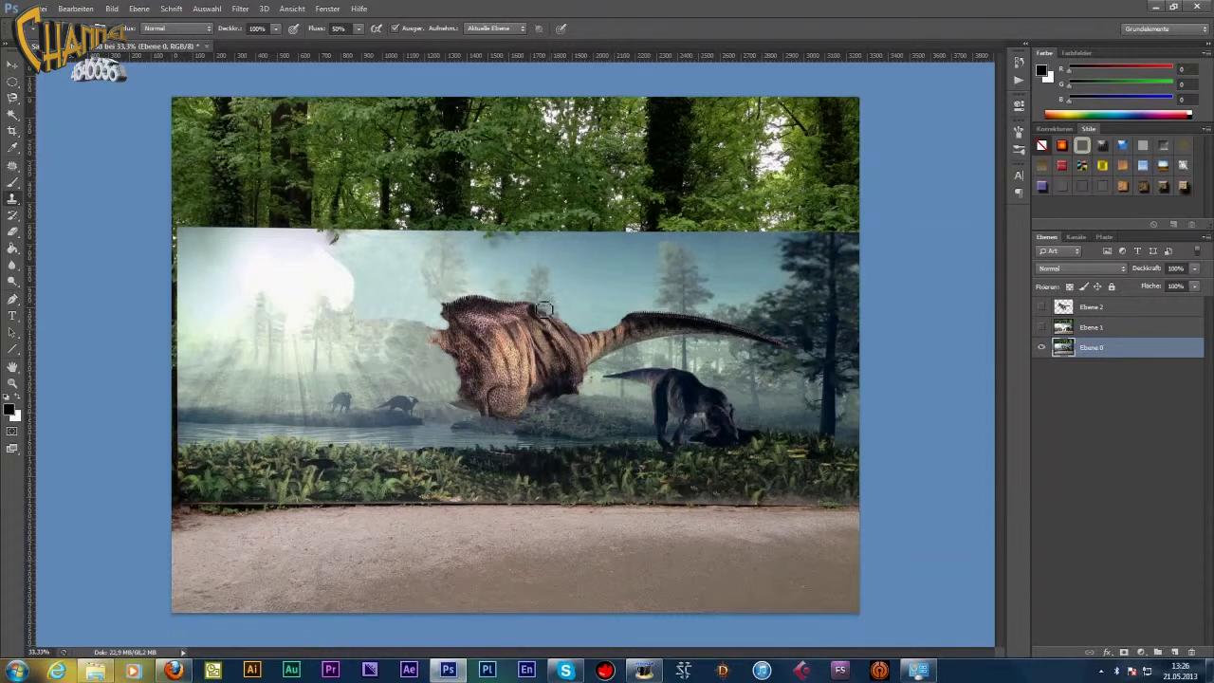
drag(543, 301, 528, 328)
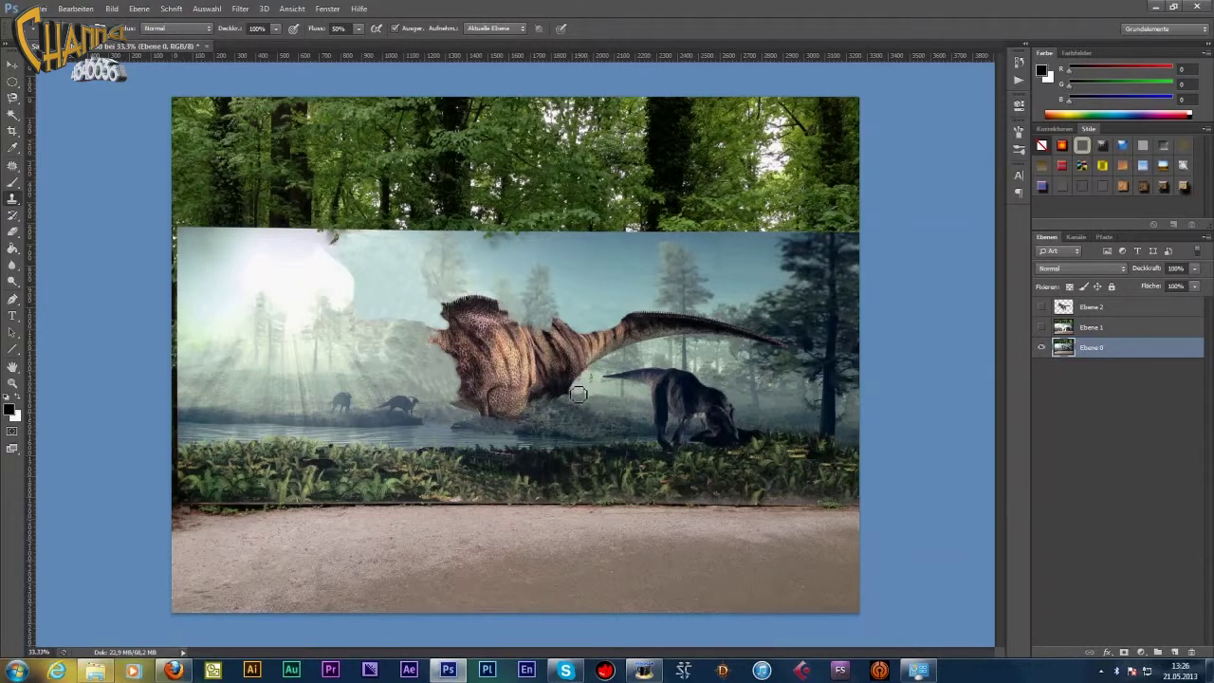
drag(644, 326, 581, 327)
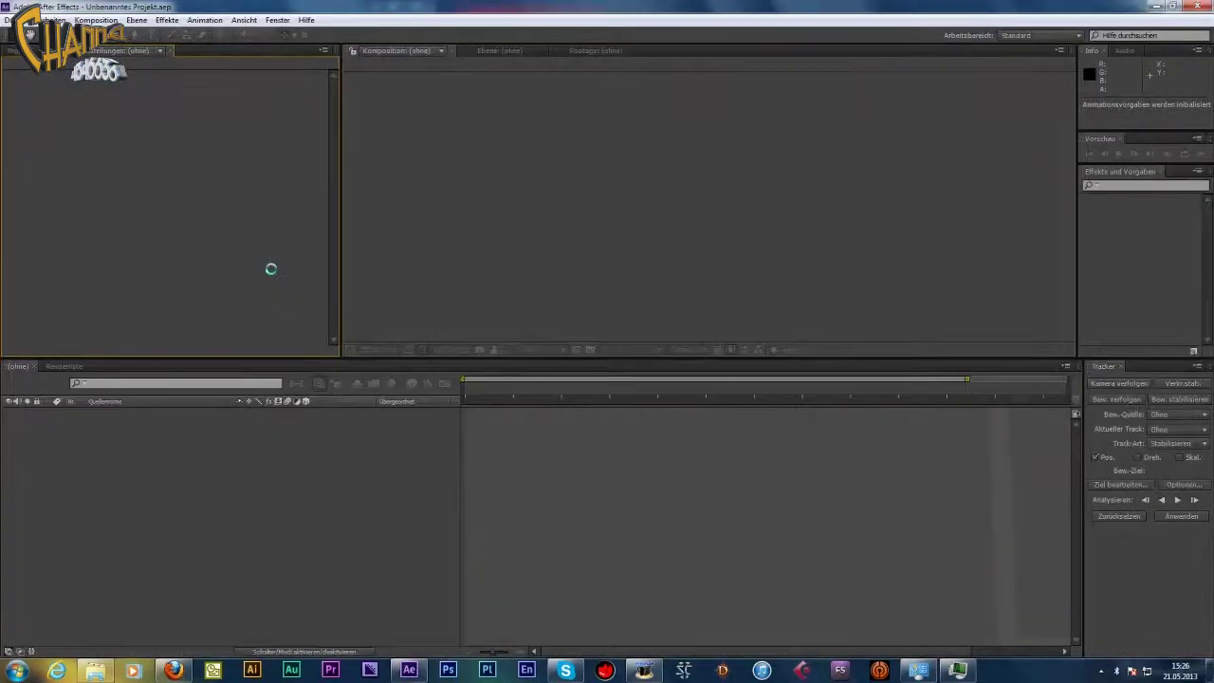
Import the dinosaur PSD as the Saurierpark composition and confirm its settings.
click(49, 20)
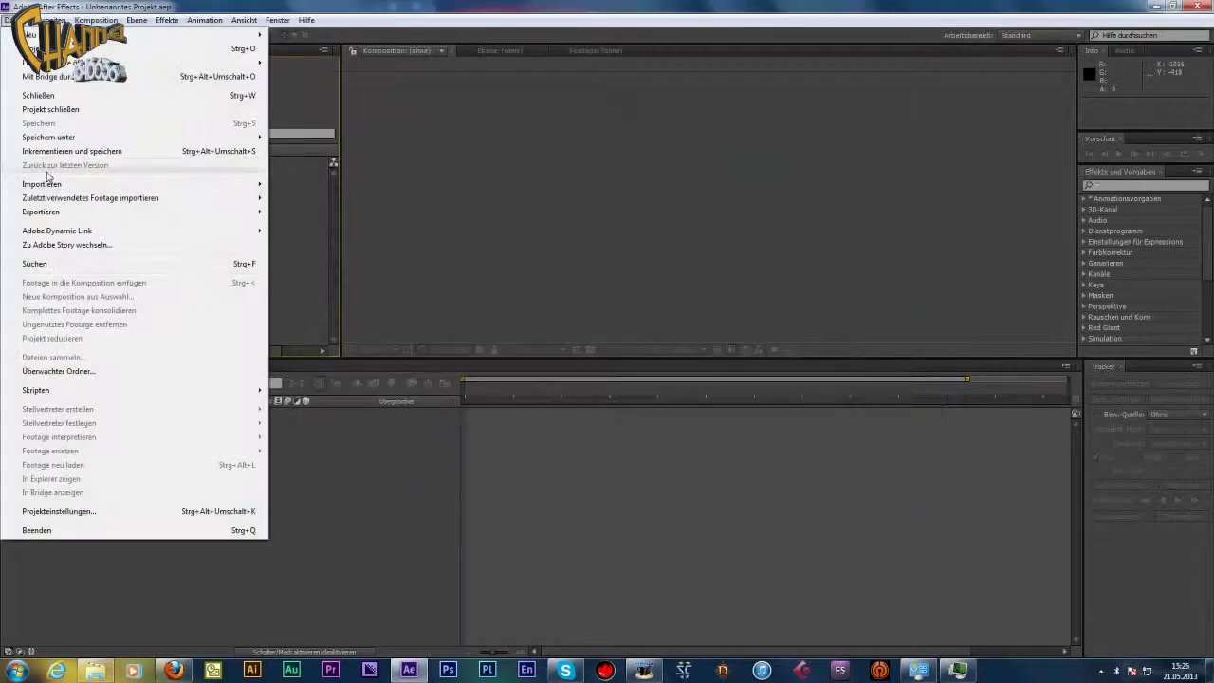
click(47, 181)
right_click(86, 171)
click(85, 171)
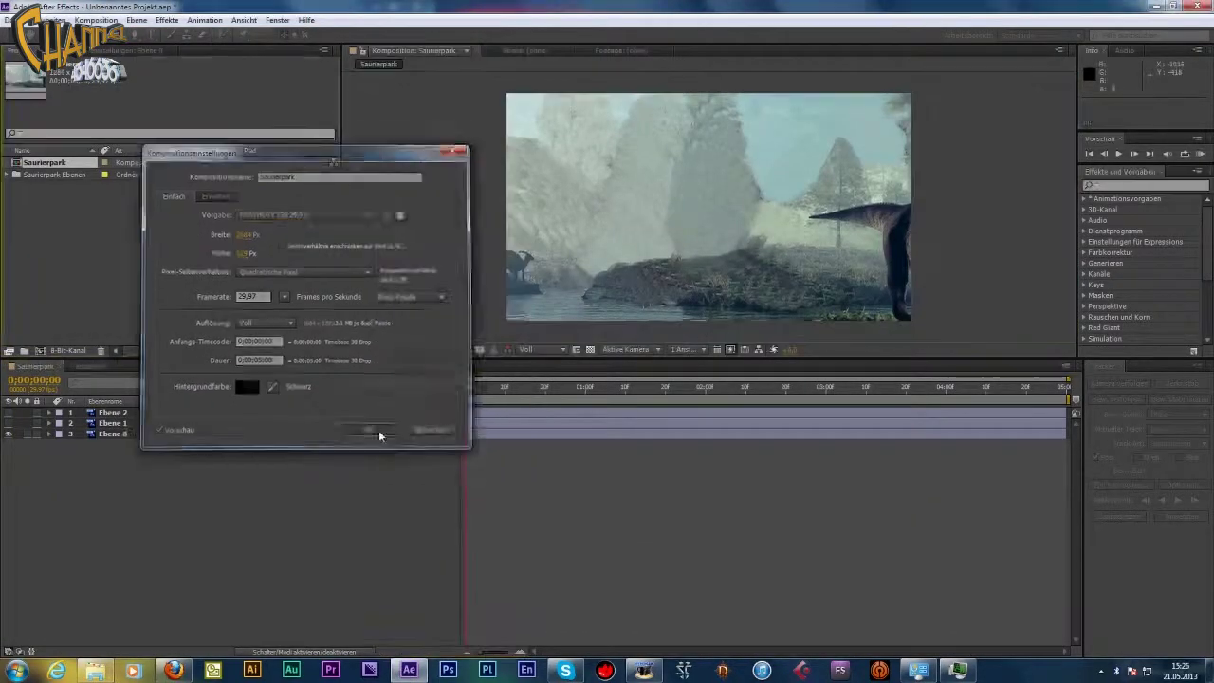
click(374, 429)
Add the camera Kamera 1 to the Saurierpark composition.
right_click(144, 427)
key(Escape)
click(9, 428)
key(ctrl+alt+shift+c)
key(Return)
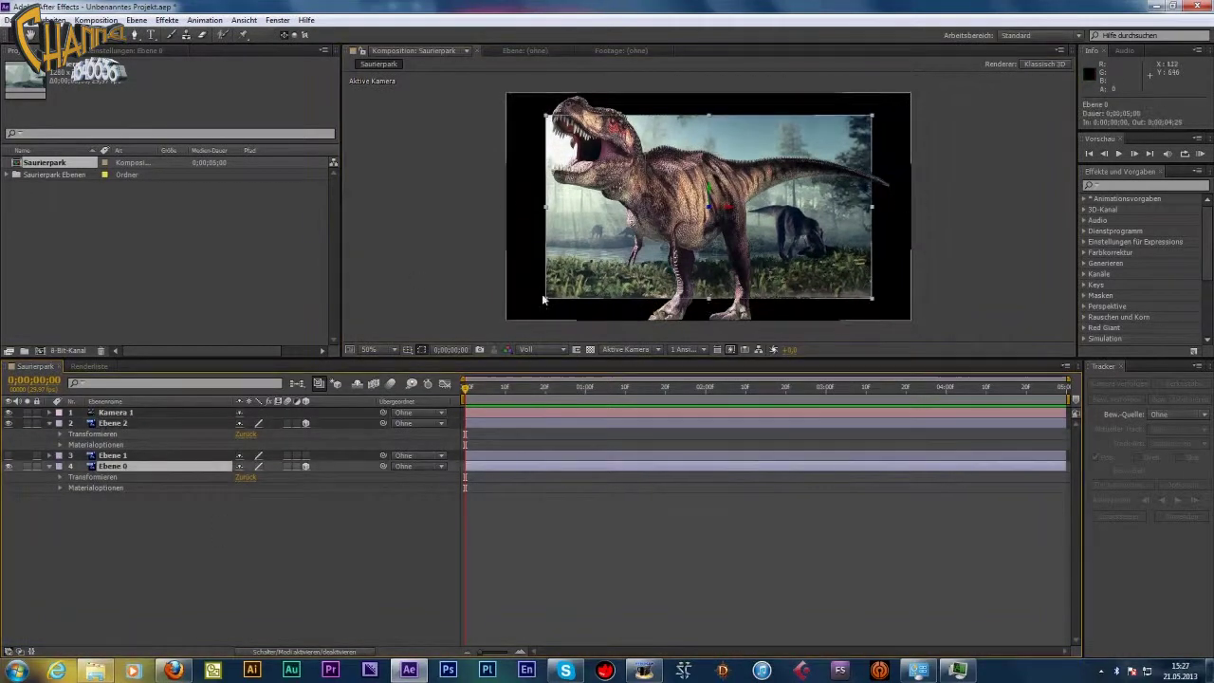
Set starting Position and Scale keyframes on Ebene 2 and Ebene 0.
click(809, 263)
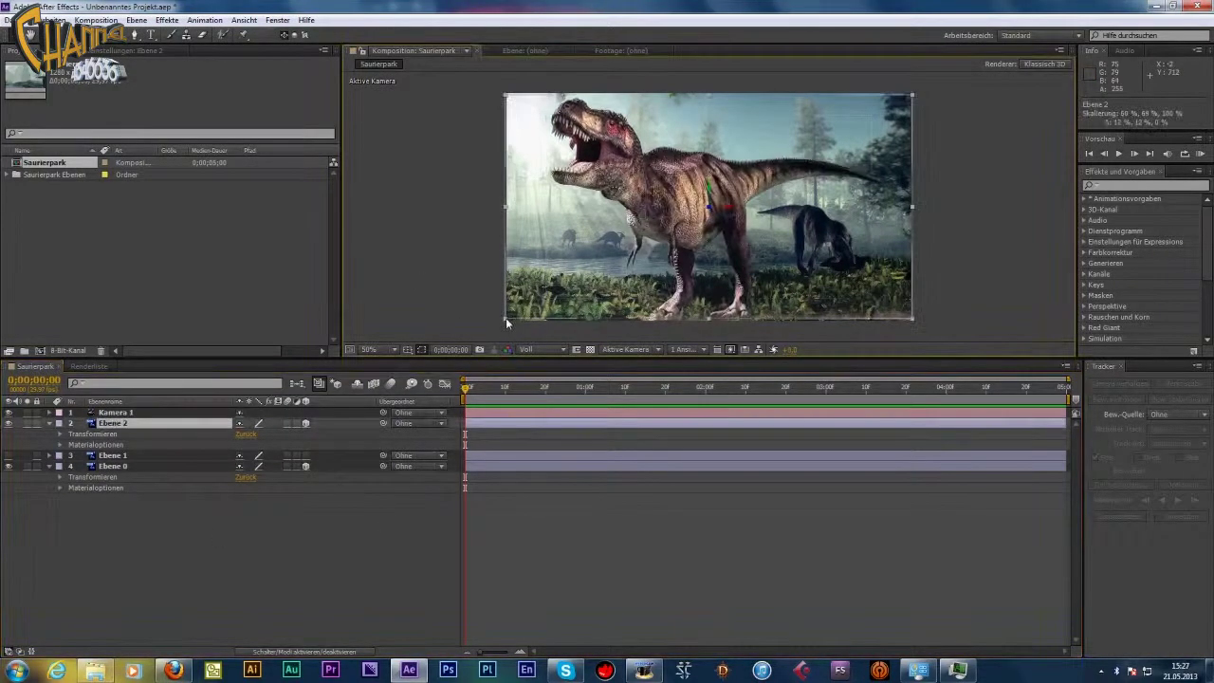
click(60, 434)
click(112, 423)
key(alt+shift+p)
key(alt+shift+s)
click(112, 552)
key(alt+shift+p)
key(alt+shift+s)
Enlarge Ebene 2 and Ebene 0 at the timeline end and preview the zoom.
drag(235, 487, 1076, 414)
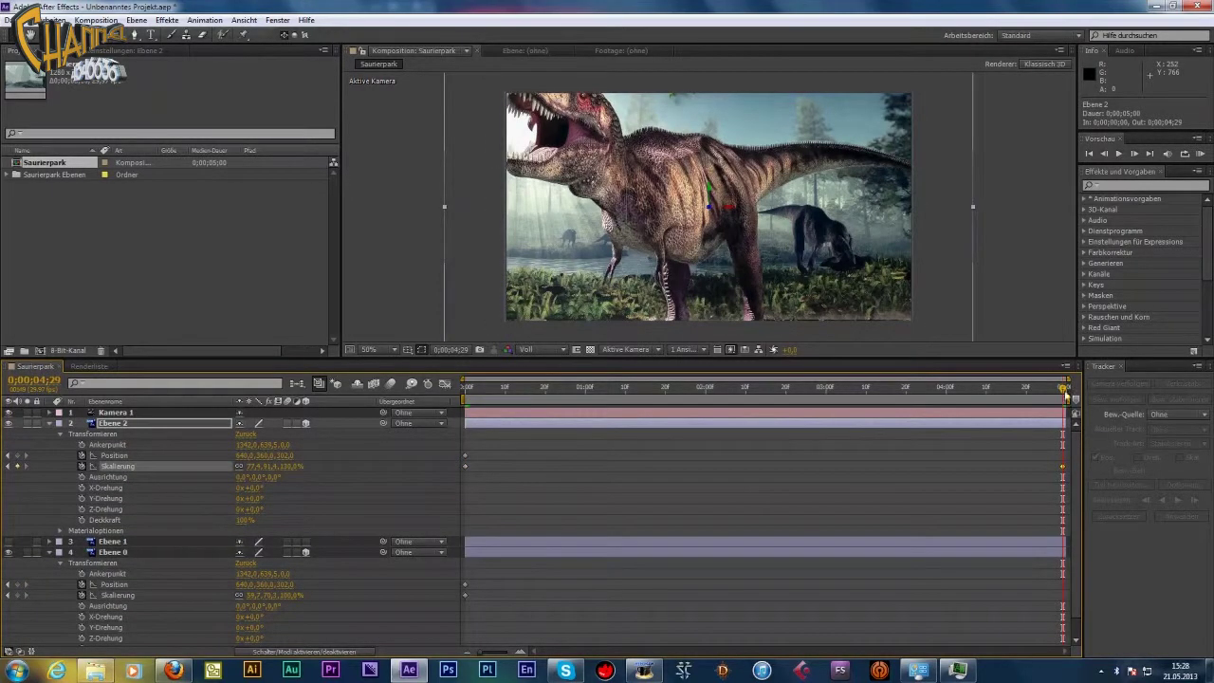
key(Home)
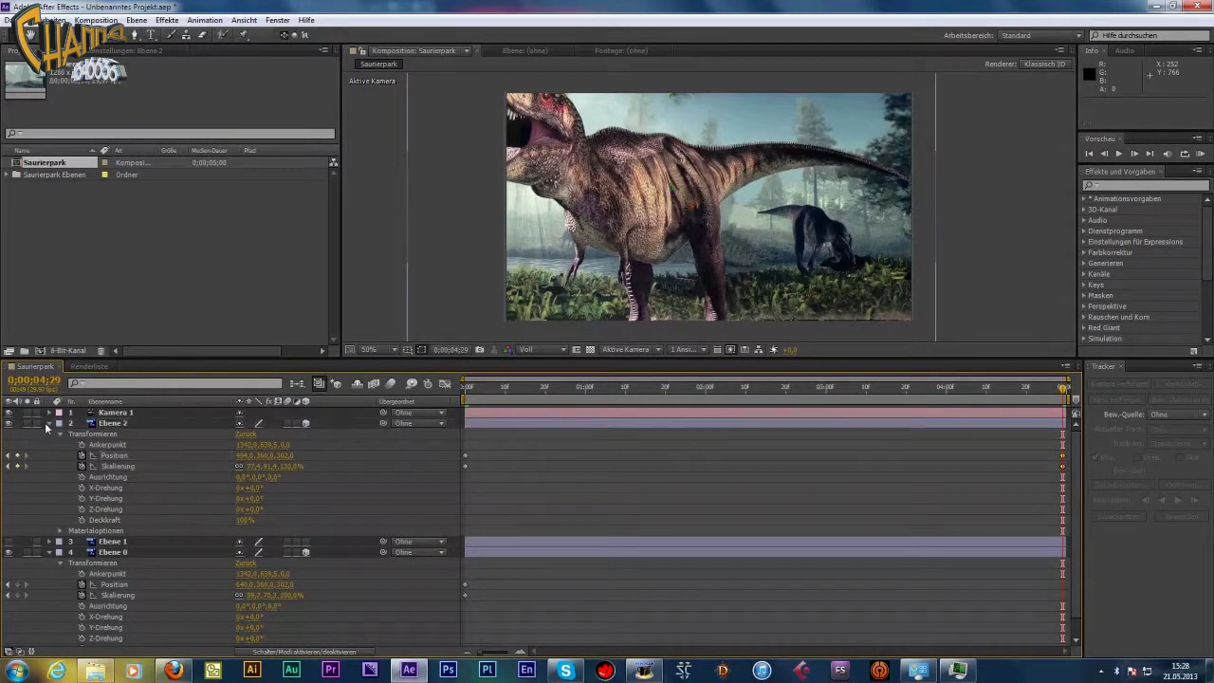
click(49, 423)
click(112, 444)
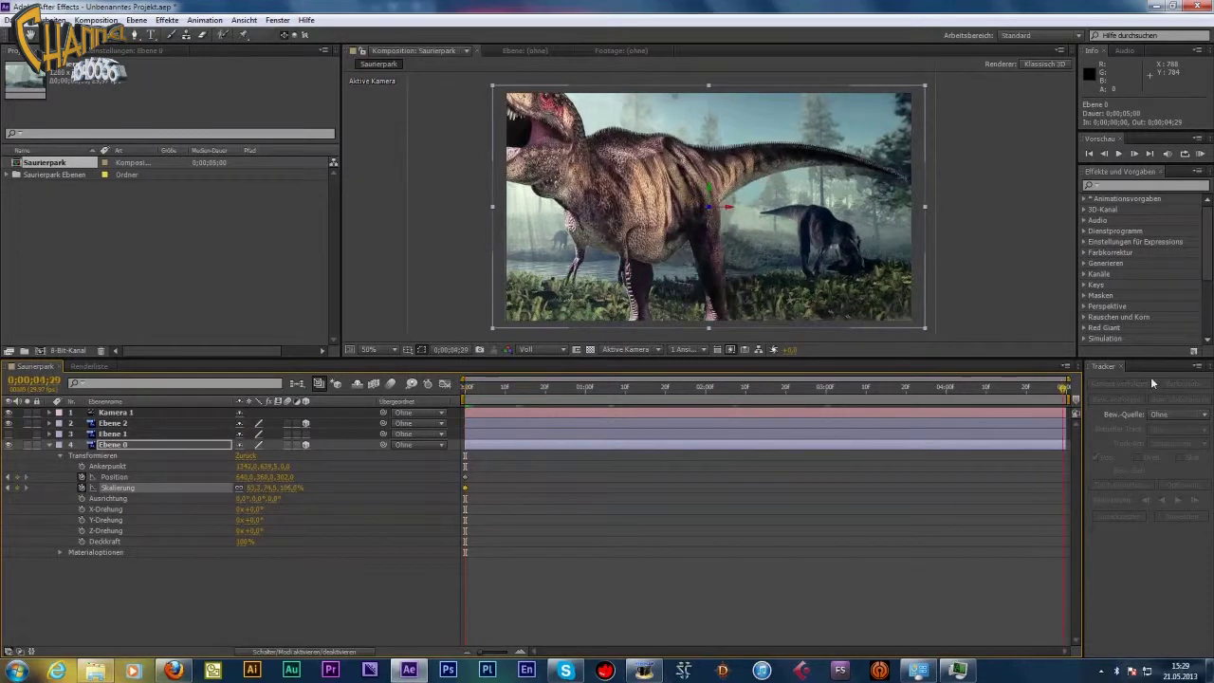
key(End)
drag(275, 487, 771, 420)
key(Home)
click(1119, 154)
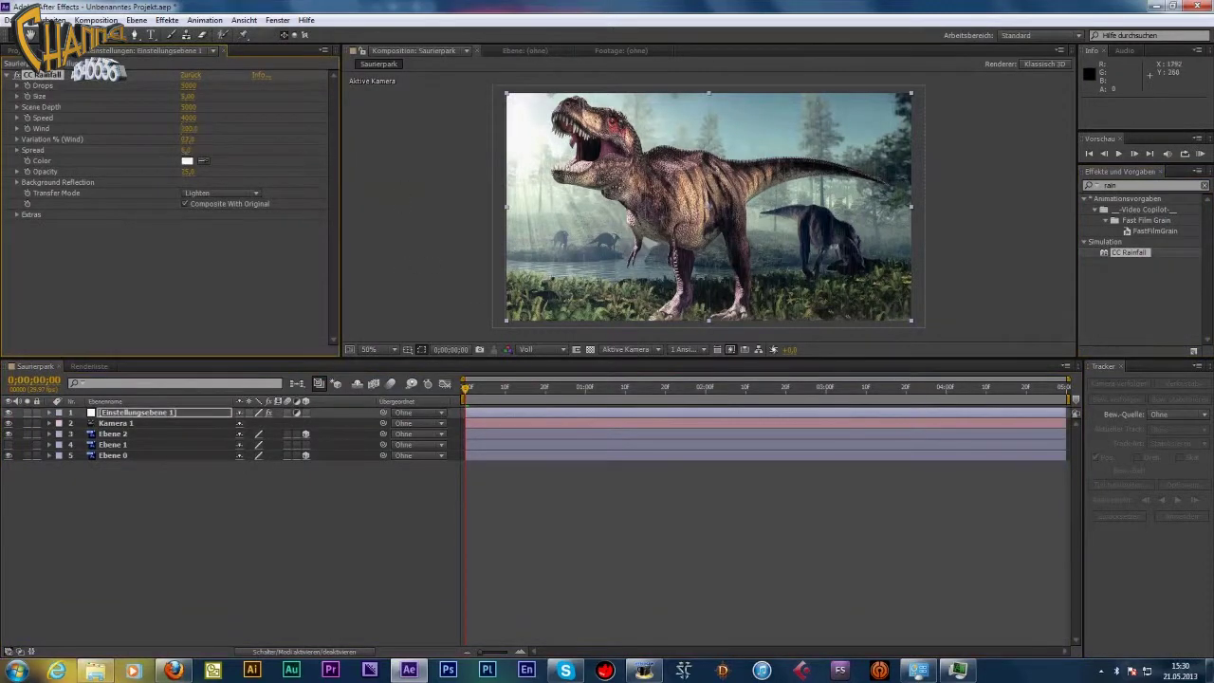
Move the CC Light Sweep centre right, adjust its direction and widen the band.
key(space)
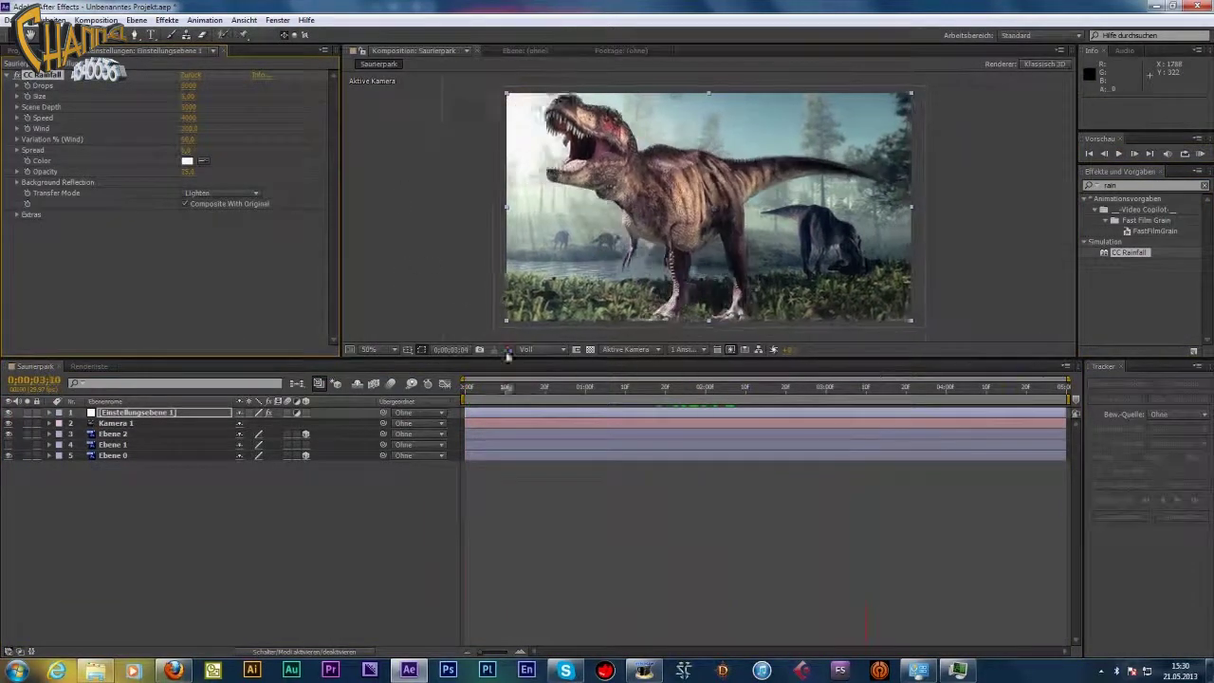
text(cc light)
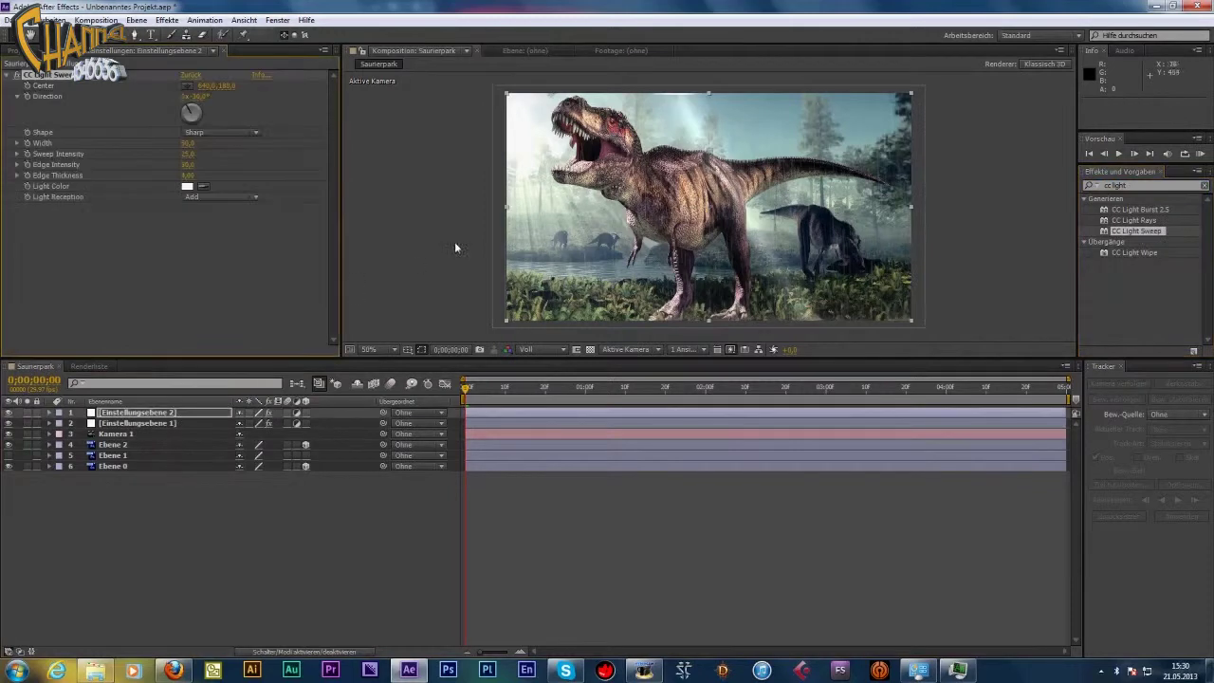
click(209, 199)
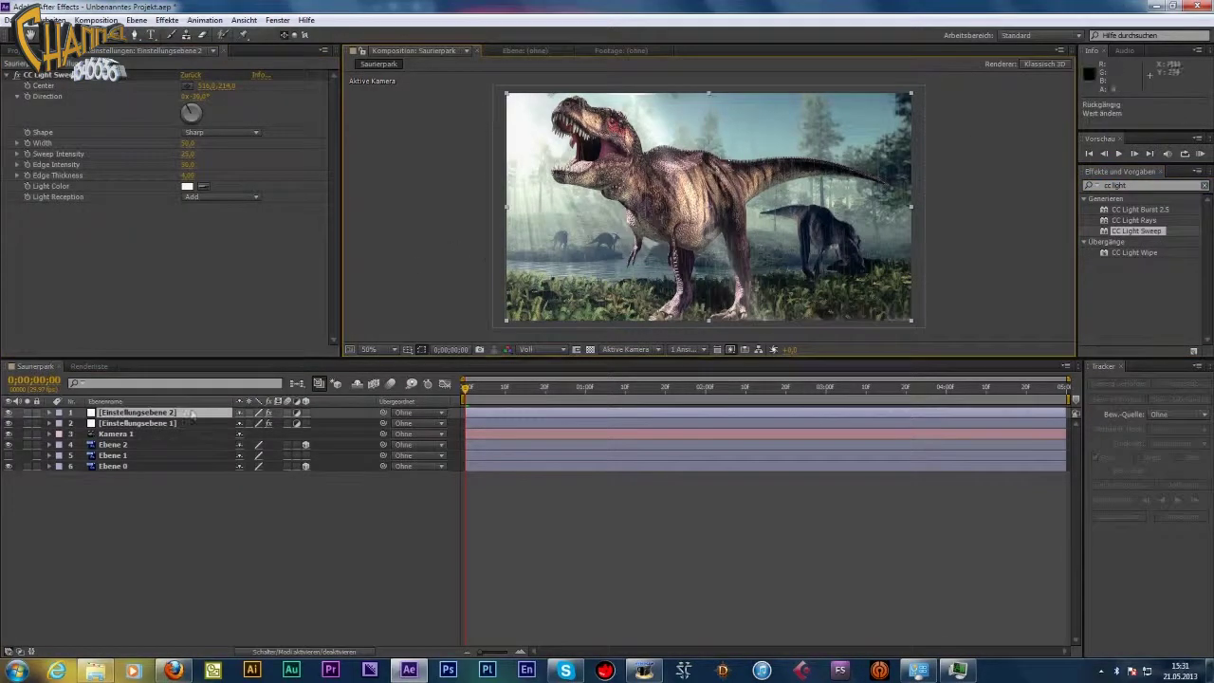
scroll(685, 267, down, 4)
scroll(685, 268, up, 4)
drag(711, 161, 862, 224)
drag(835, 163, 850, 158)
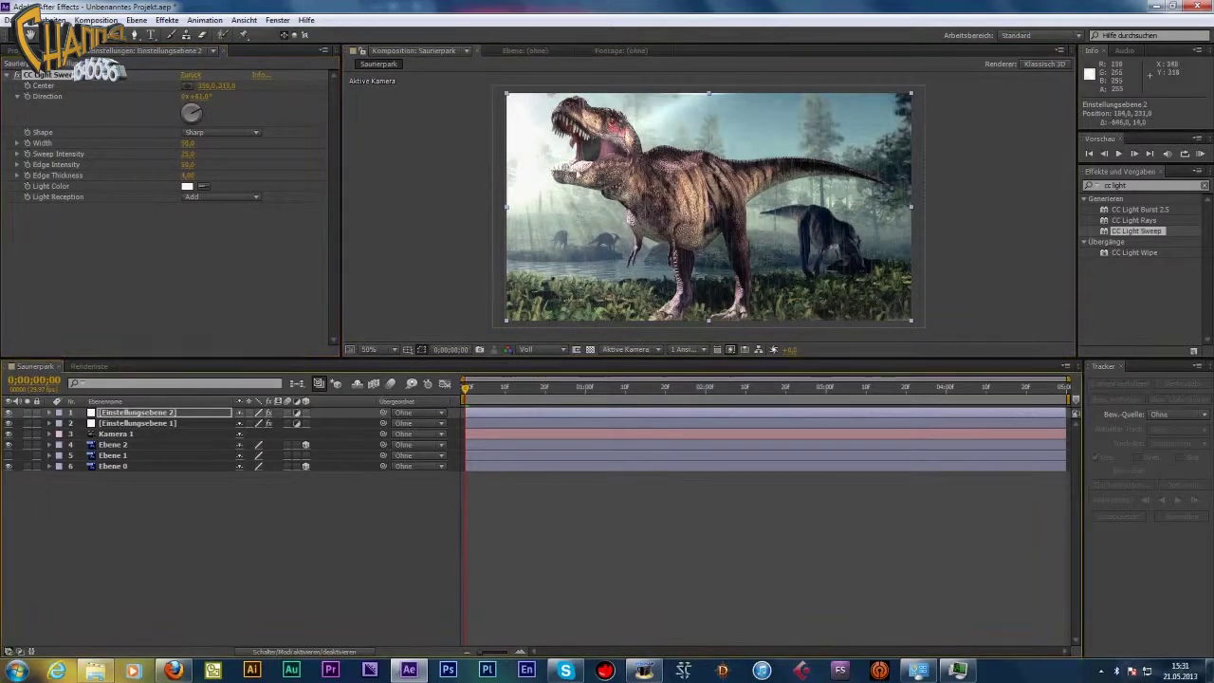
mouse_move(676, 243)
mouse_down()
mouse_move(603, 203)
mouse_move(503, 90)
mouse_up()
click(1120, 154)
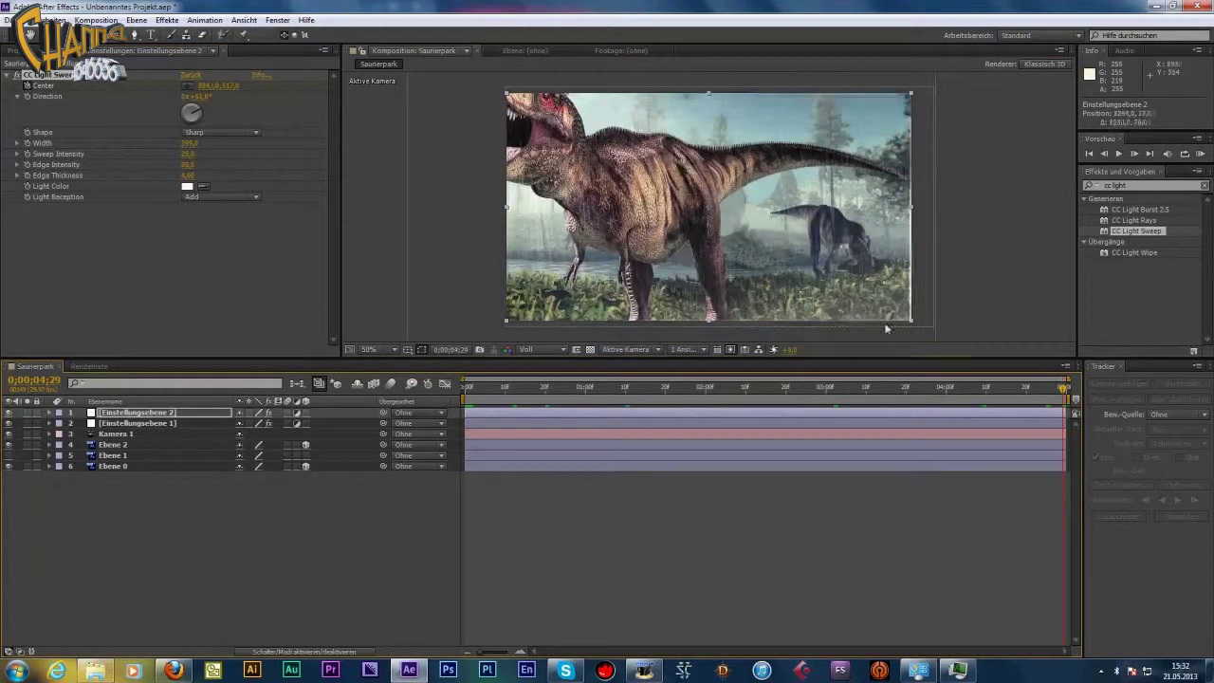
Replay the preview, then add the Saurierpark composition to the render queue.
key(space)
click(1119, 154)
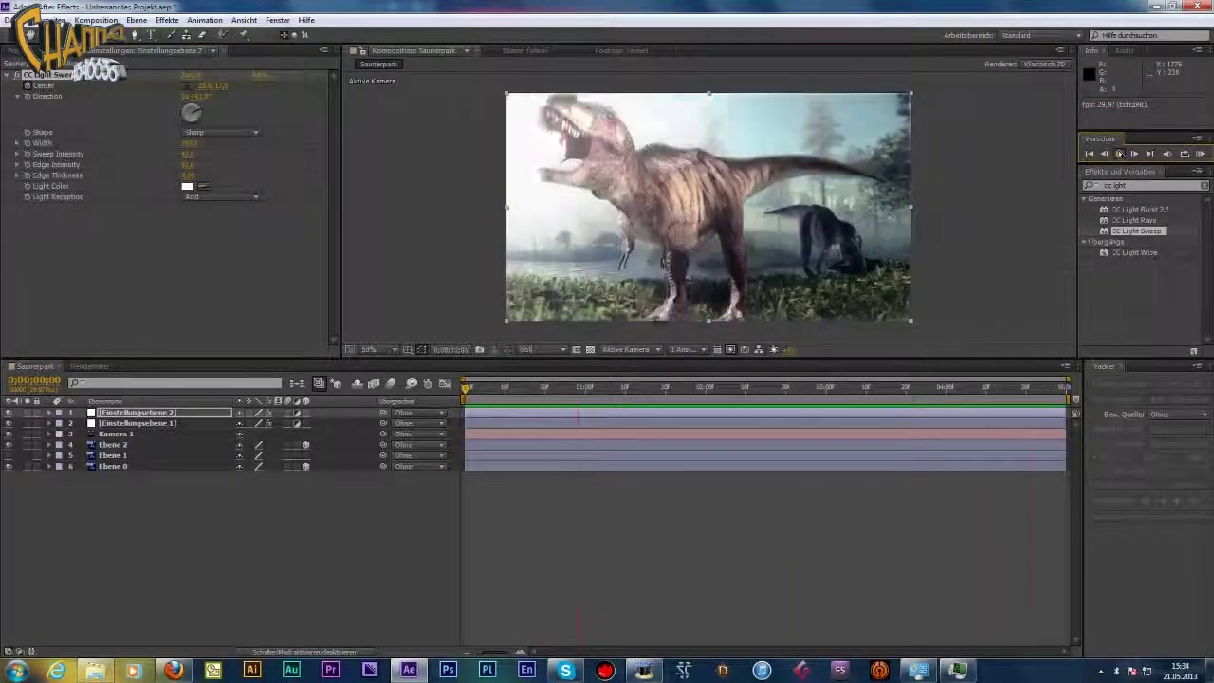
click(96, 20)
click(137, 115)
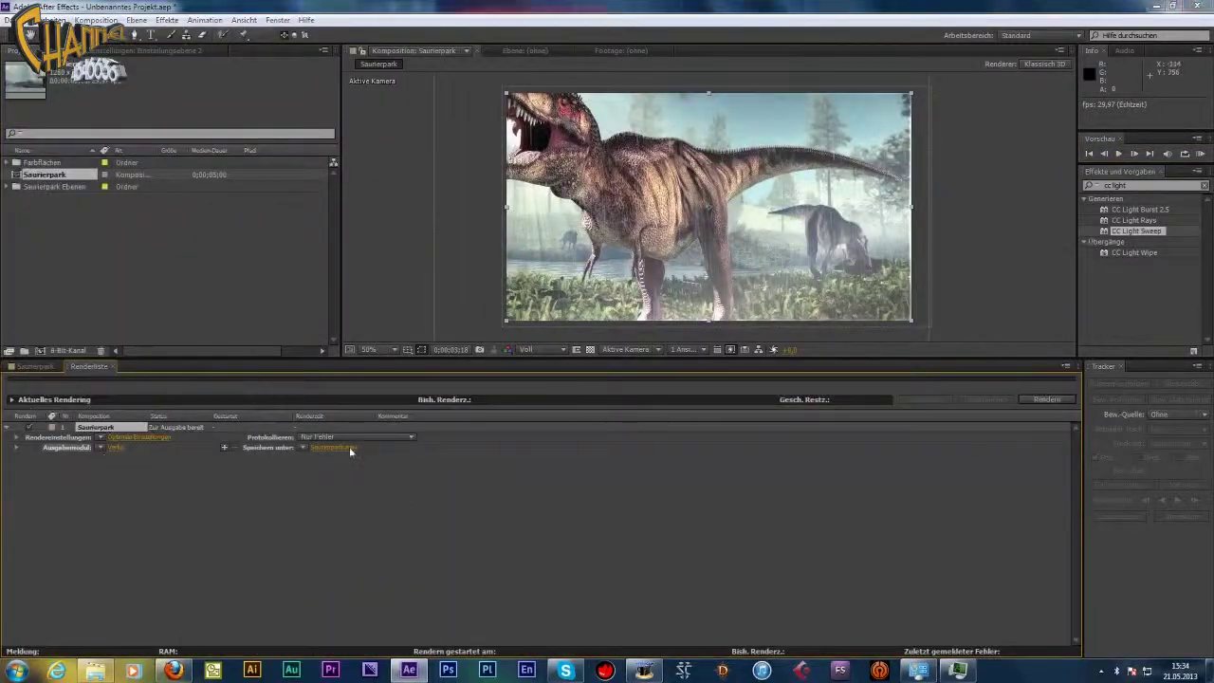